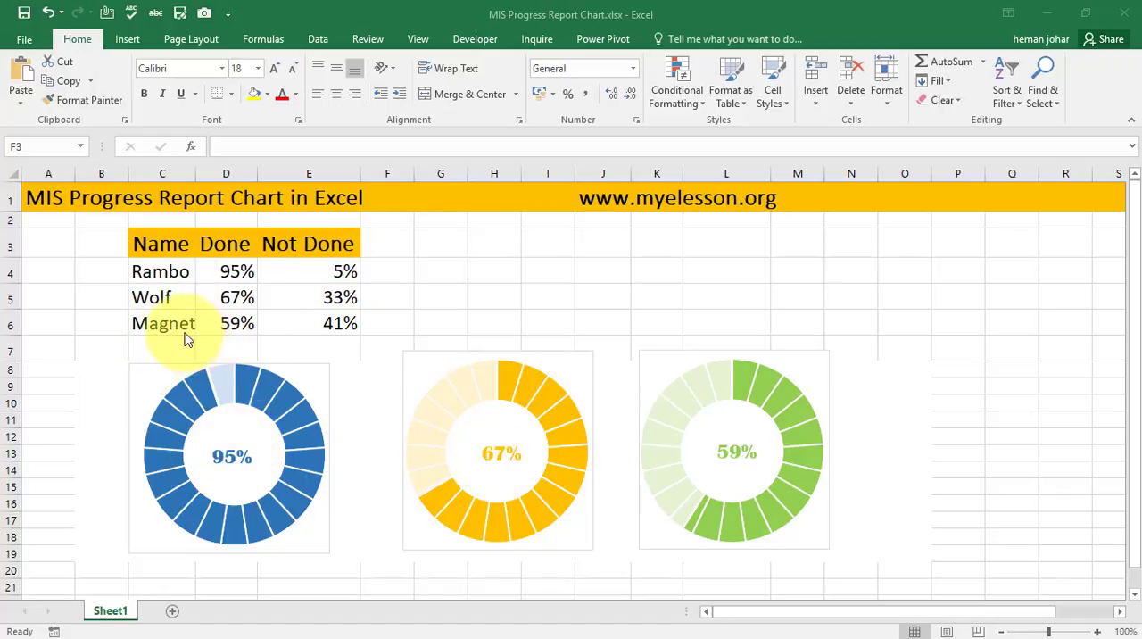
- Autofit the width of column C to the entries under the Name heading
click(195, 171)
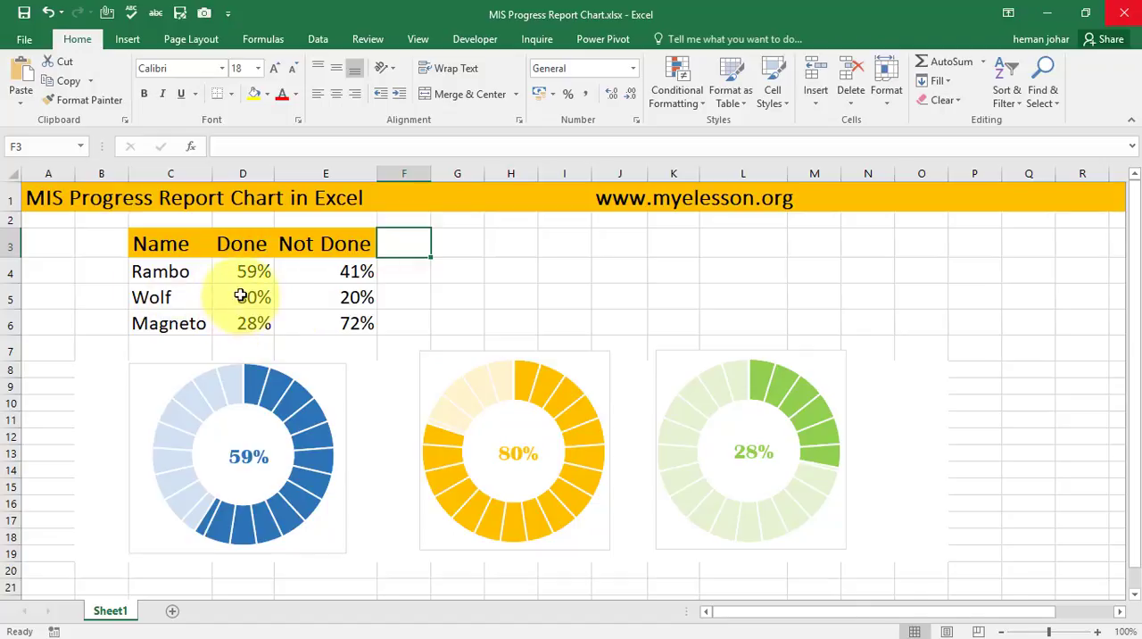
- Enter 1 in each of the cells P6 to P11 to recalculate the random percentages and charts
click(986, 325)
text(1)
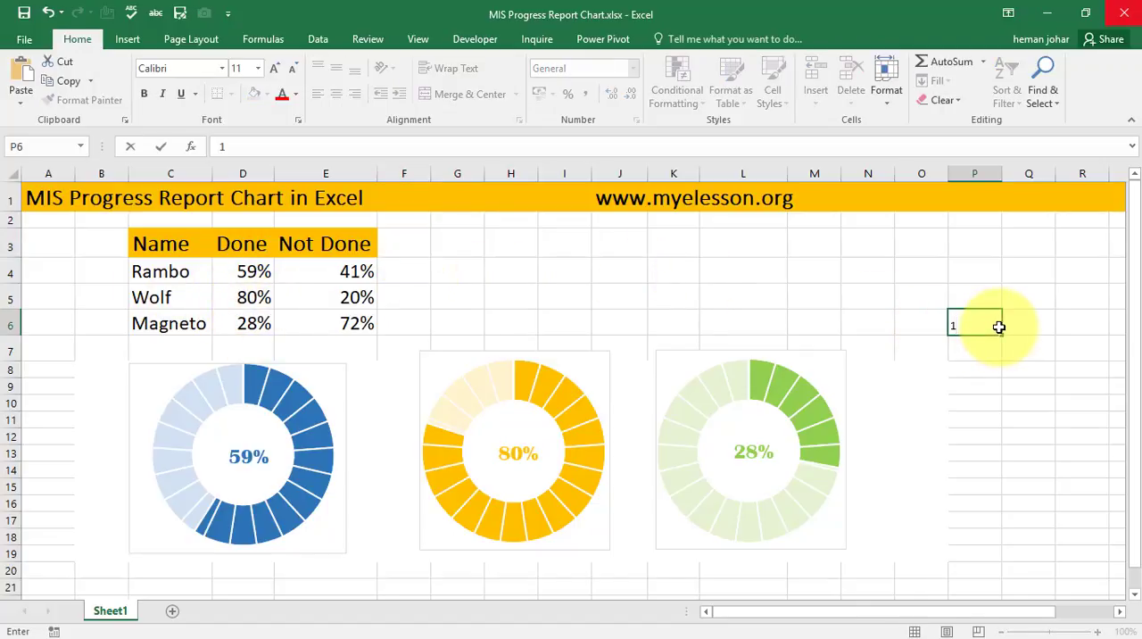
key(Return)
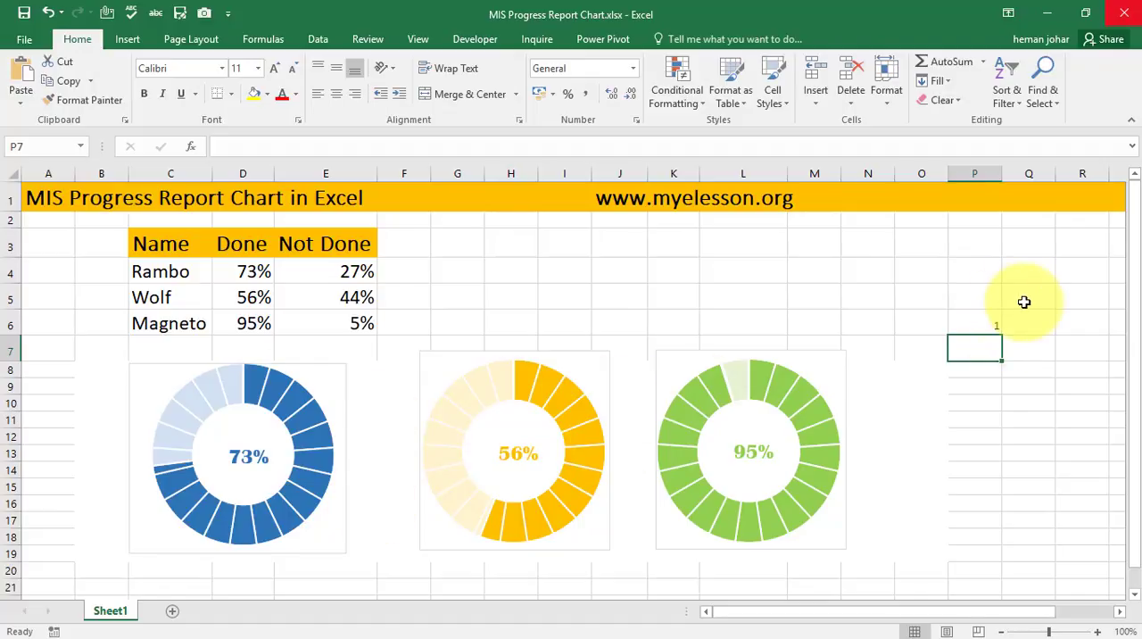
text(1)
key(Return)
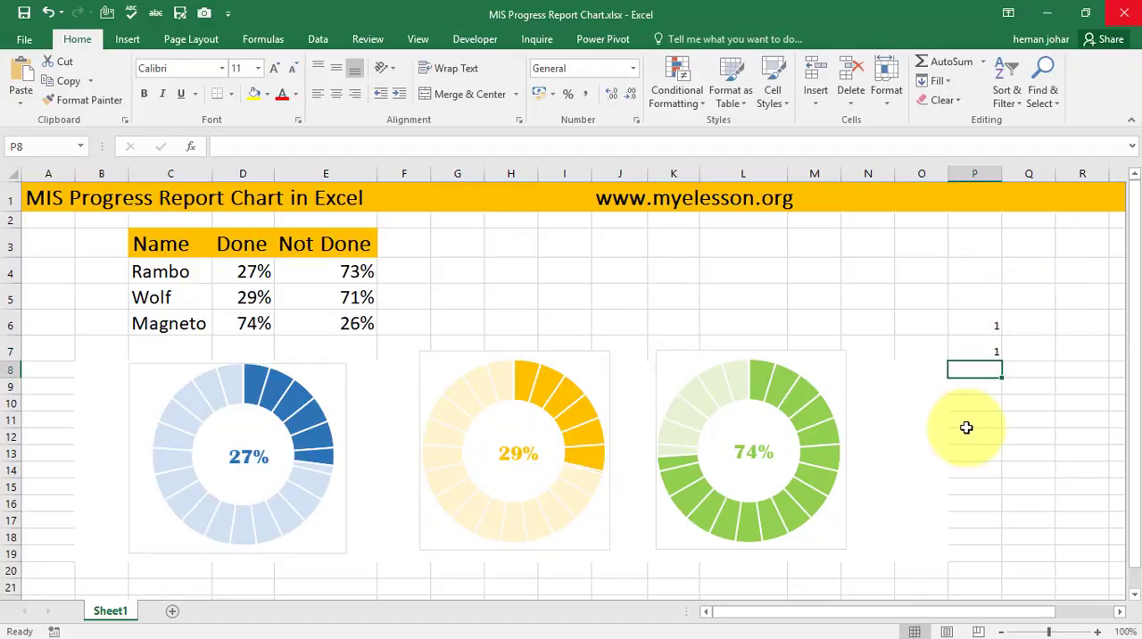
text(1)
key(Return)
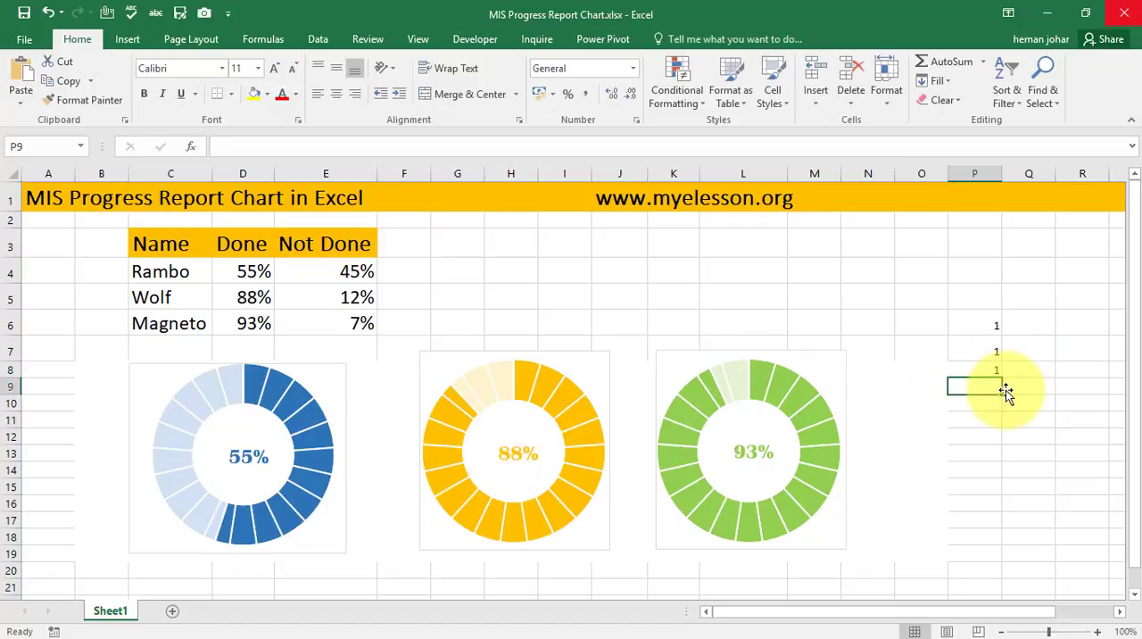
text(1)
key(Return)
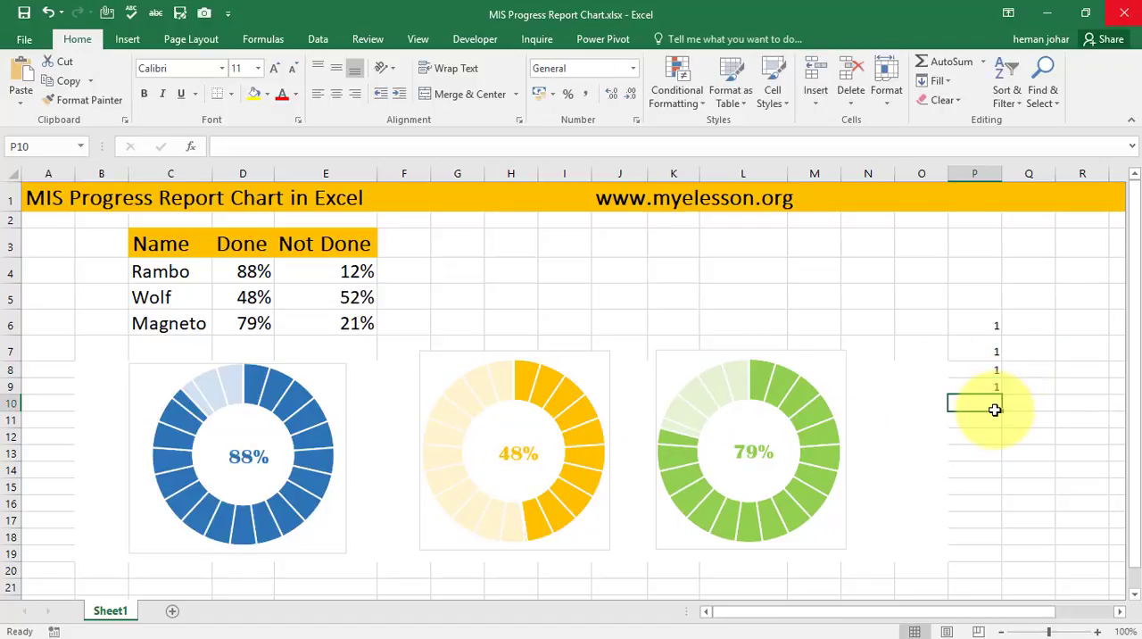
text(1)
key(Return)
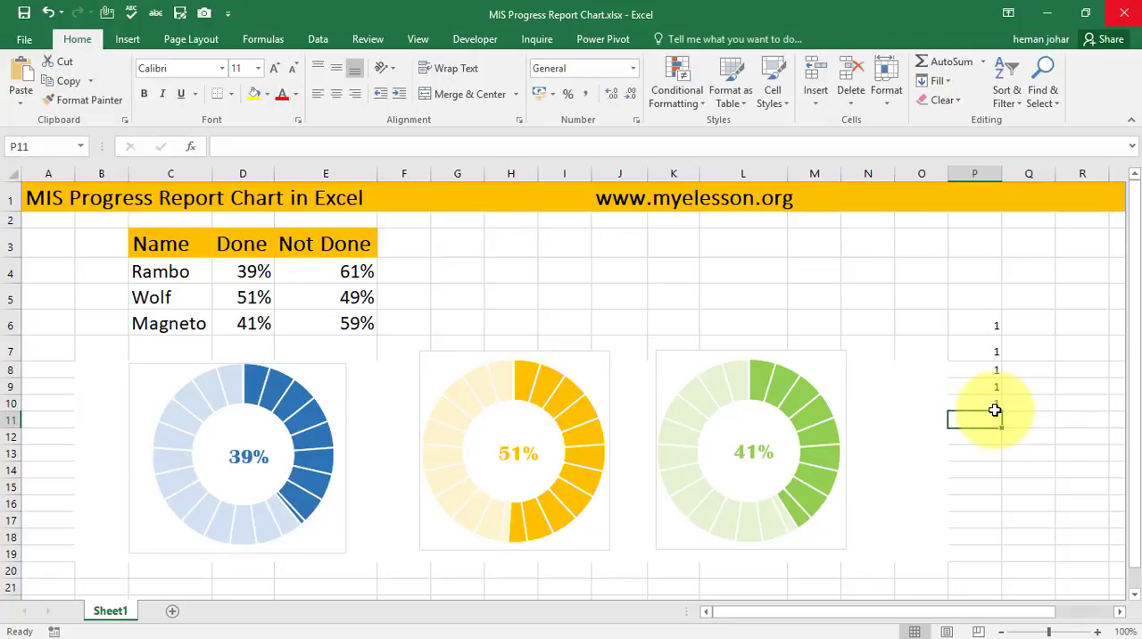
text(1)
key(Return)
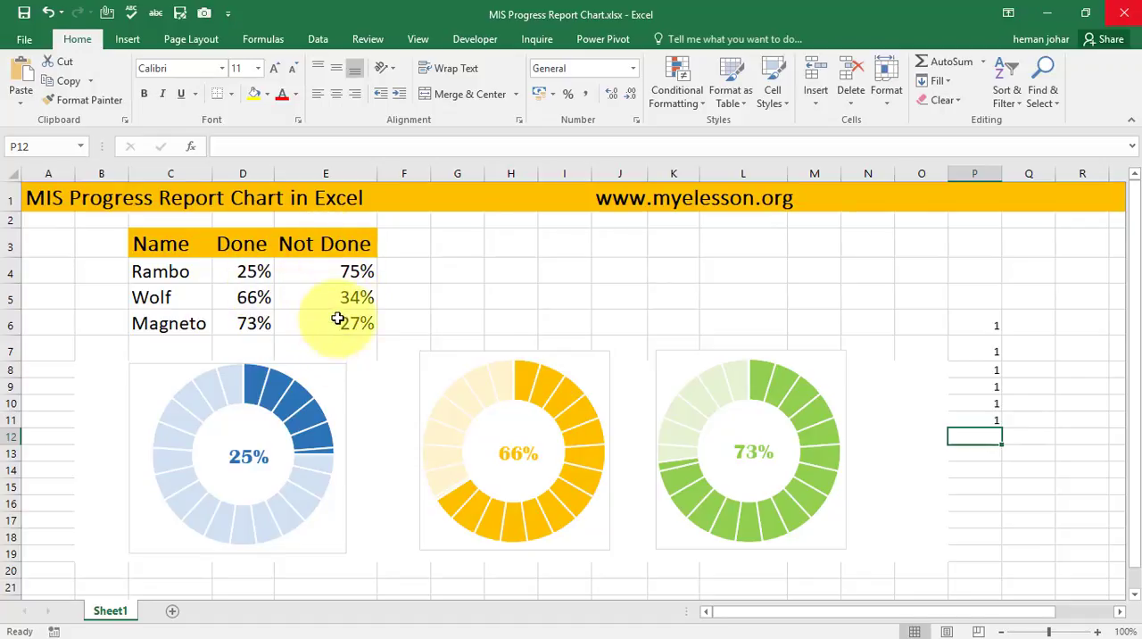
- Convert the RANDBETWEEN formulas in the Done column, cells D4 to D6, to fixed values by pasting them as values in place
click(351, 274)
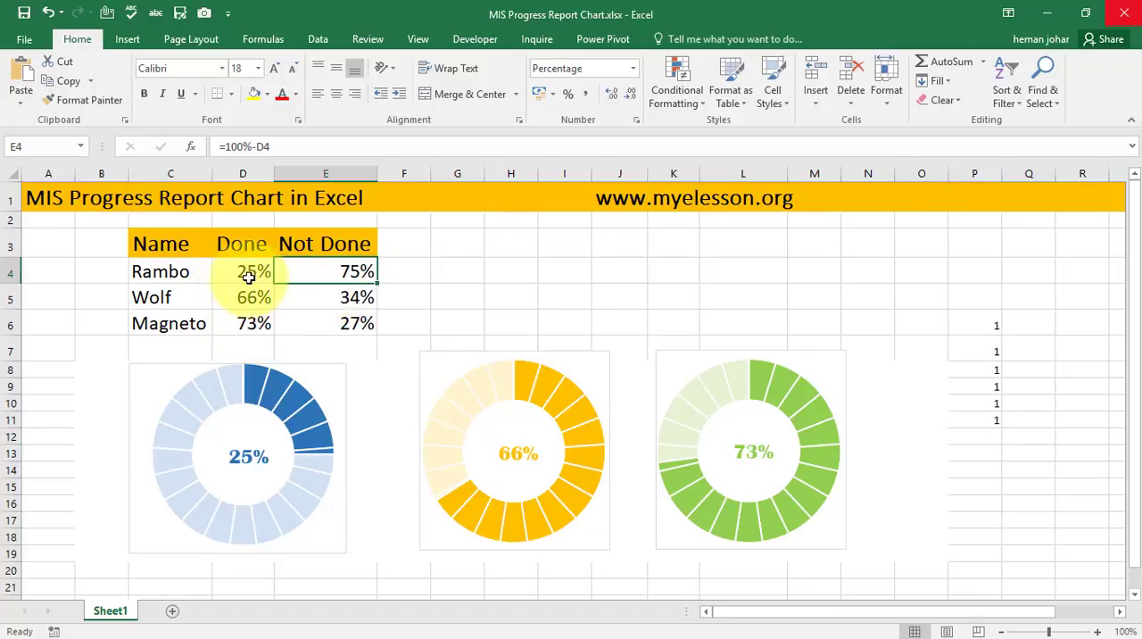
click(326, 297)
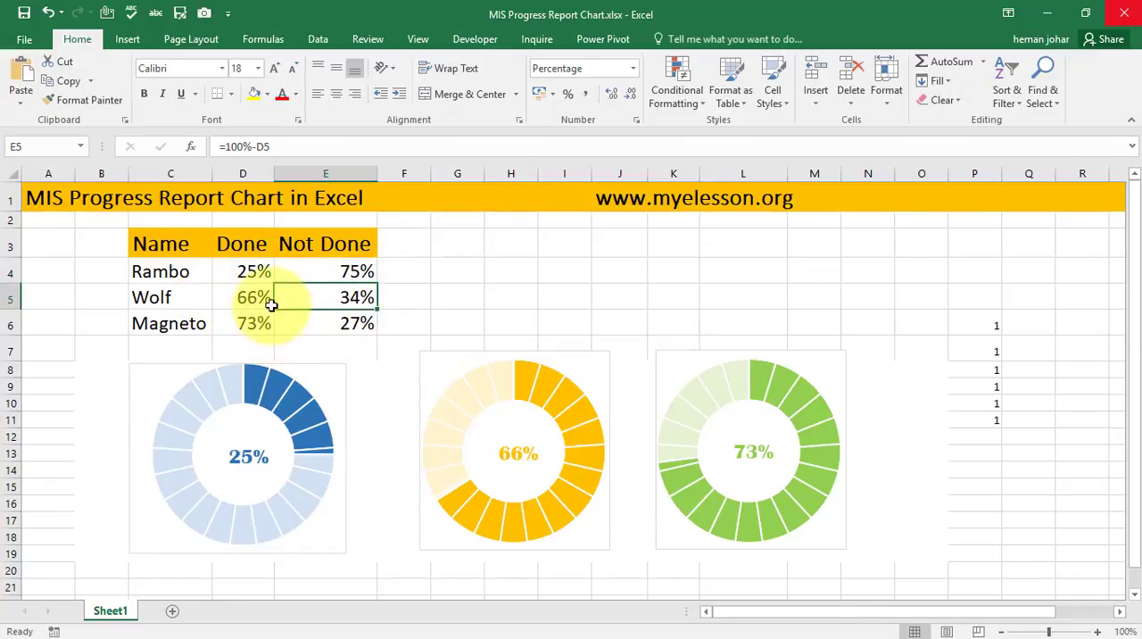
click(265, 264)
key(shift+Down)
key(shift+Down)
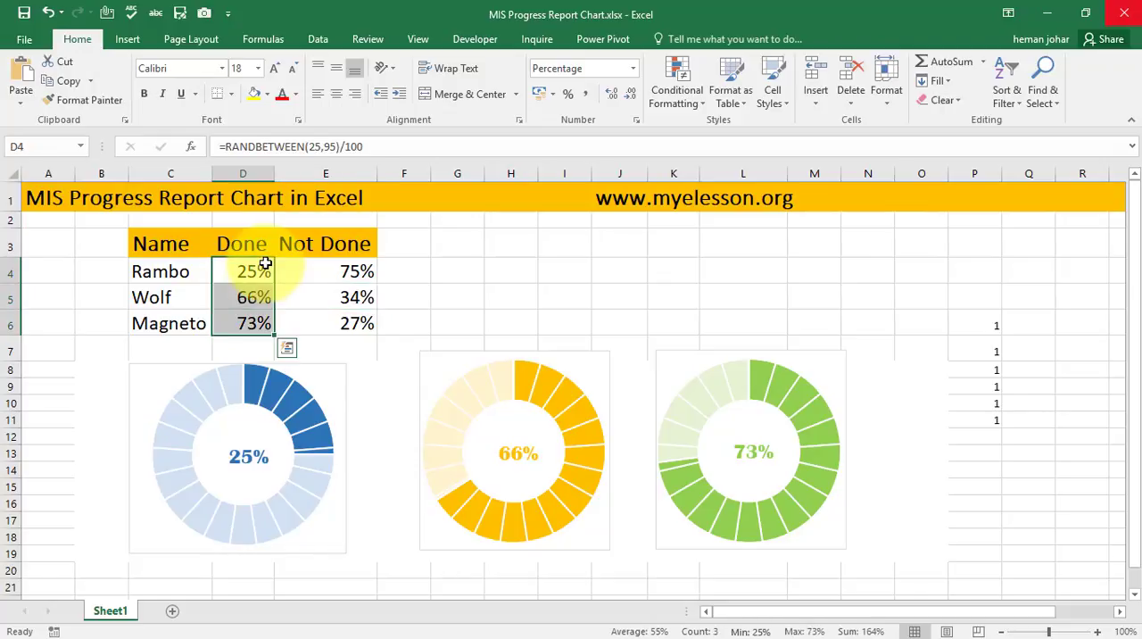
key(ctrl+c)
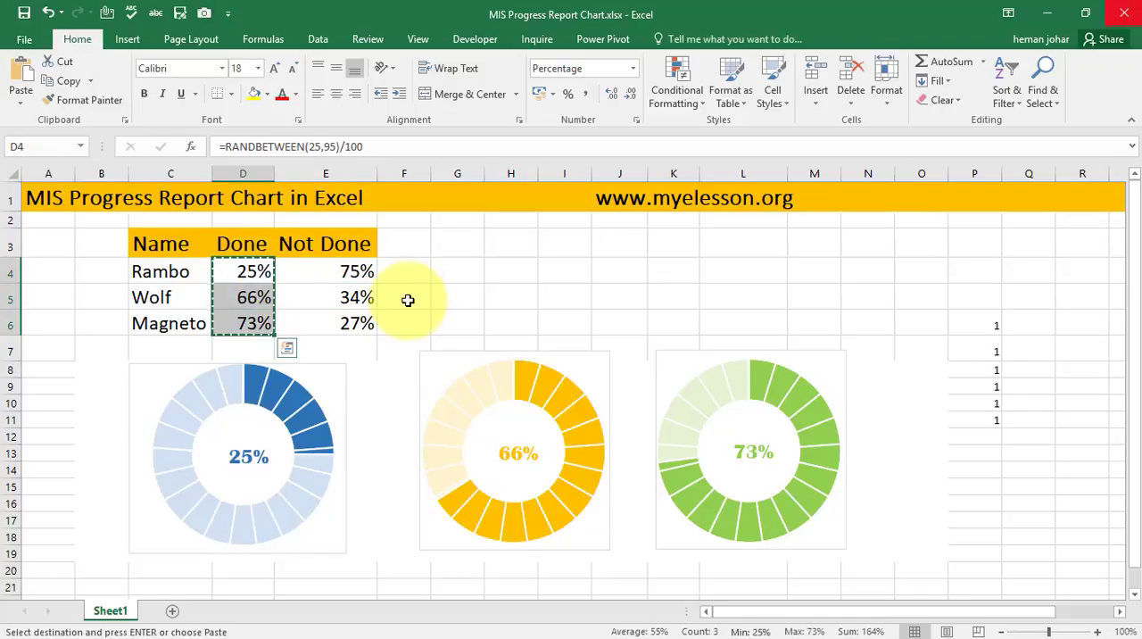
key(shift+F10)
key(s)
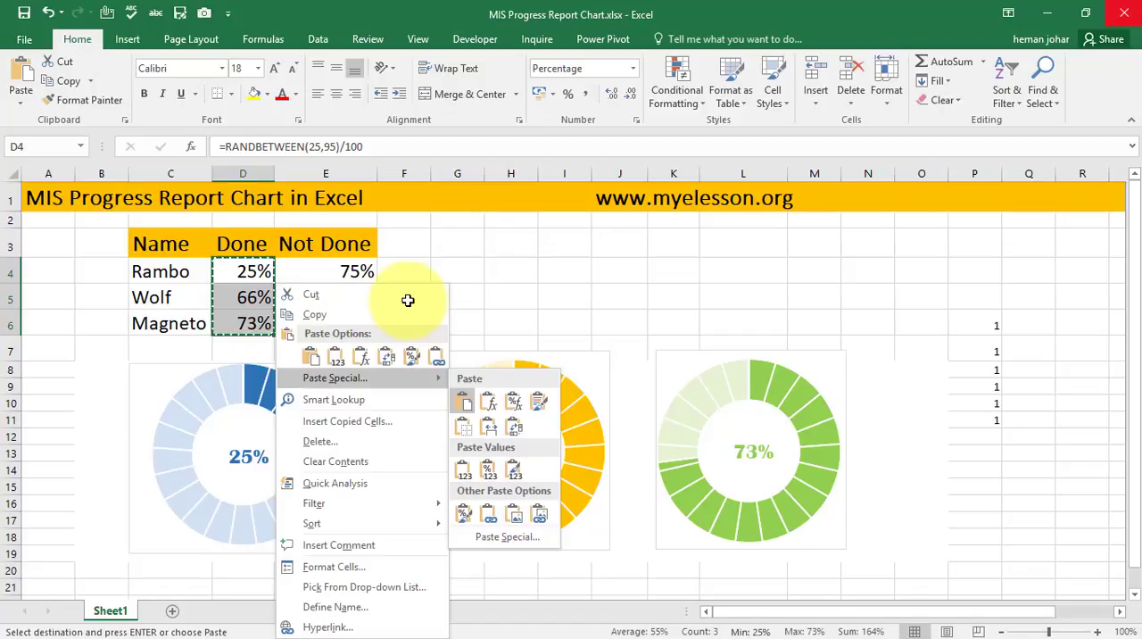
key(v)
key(Escape)
key(Down)
key(Down)
key(Right)
key(Right)
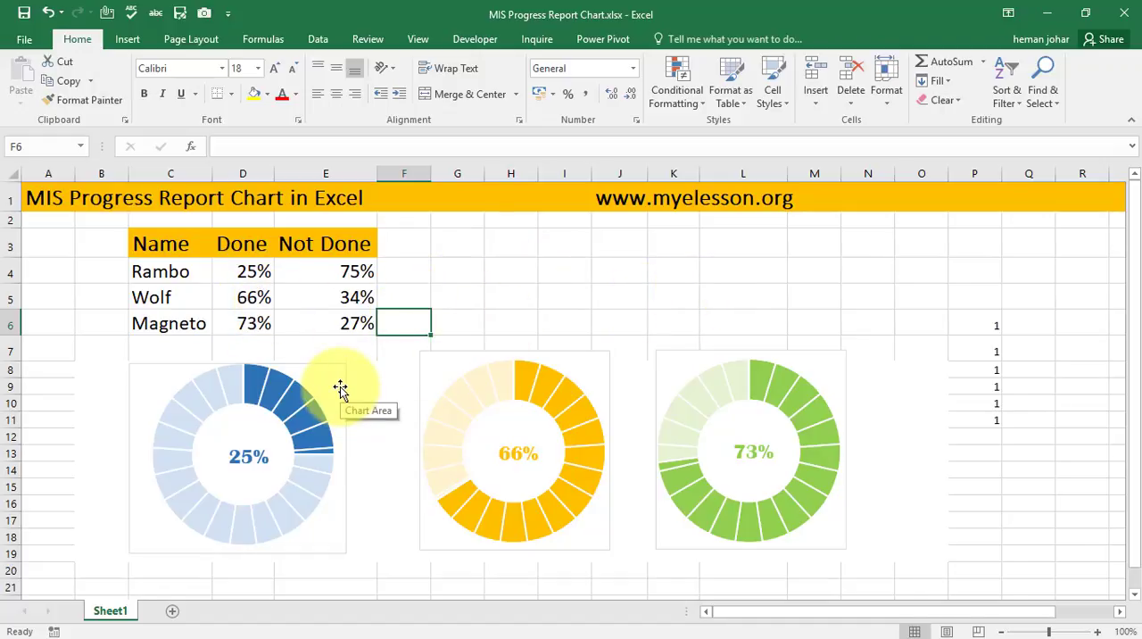
- Delete the blue doughnut chart and insert a blank doughnut chart while the empty cell D10 is selected
click(326, 415)
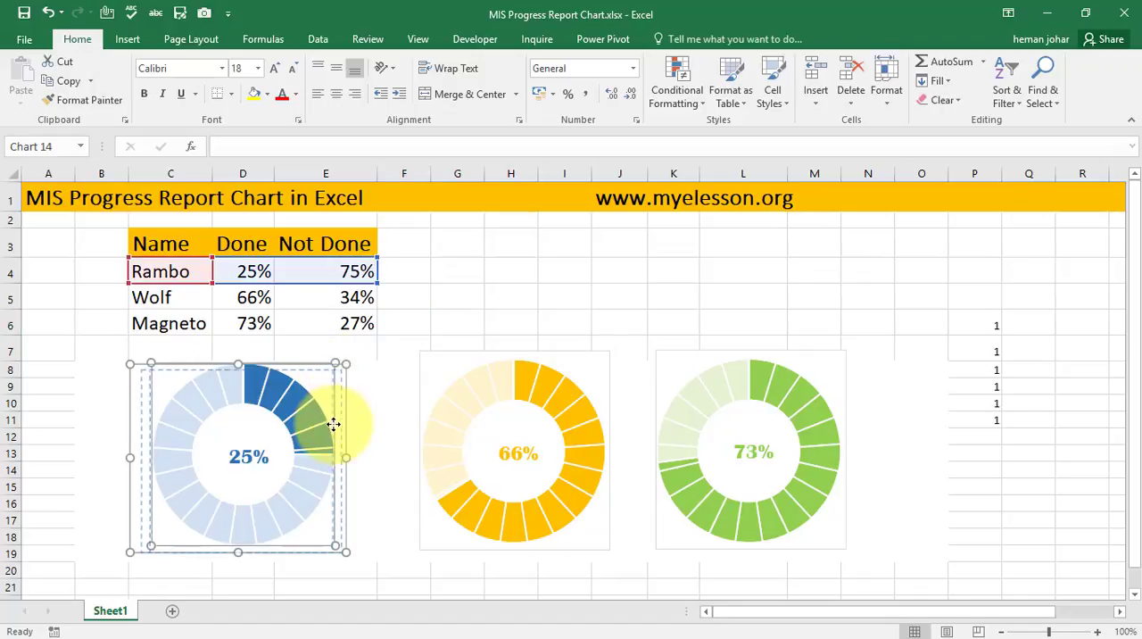
click(89, 344)
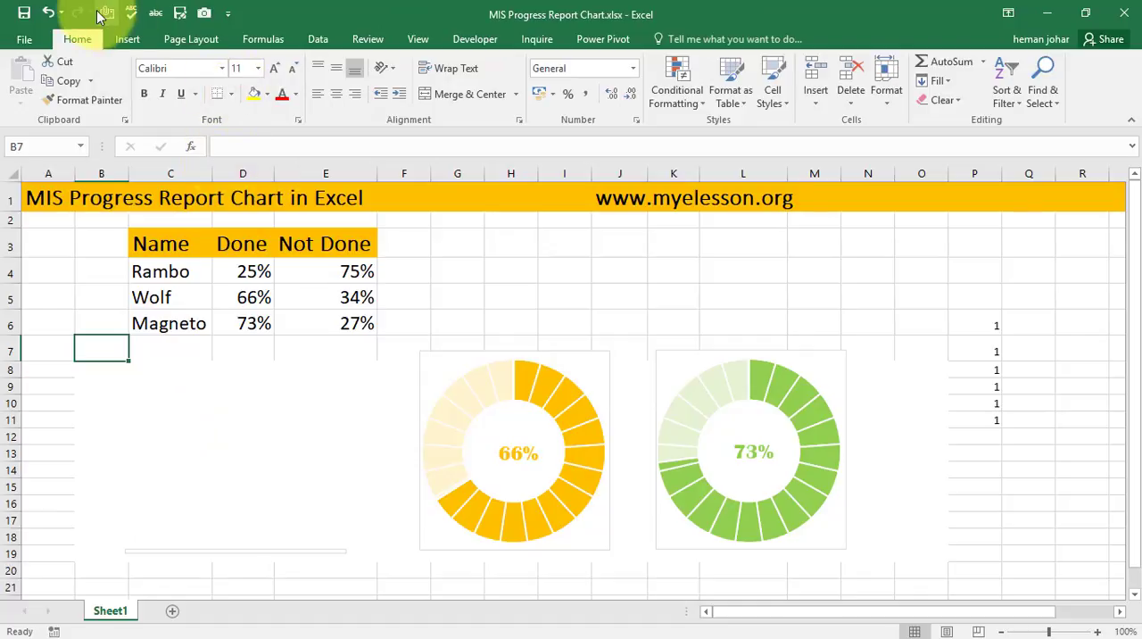
click(126, 38)
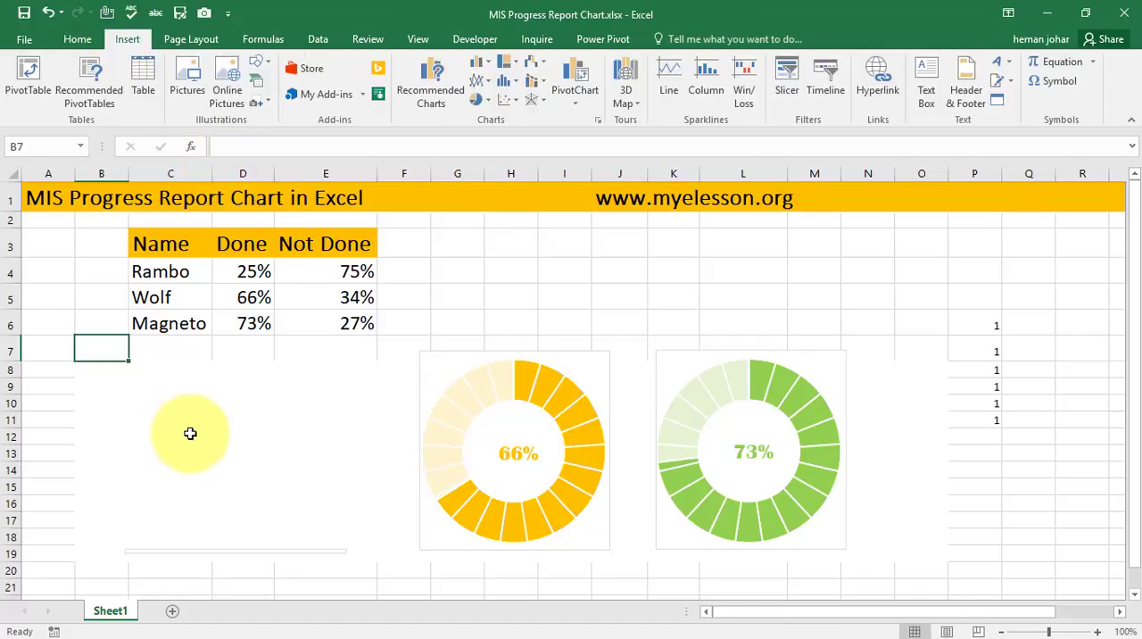
click(191, 435)
click(247, 402)
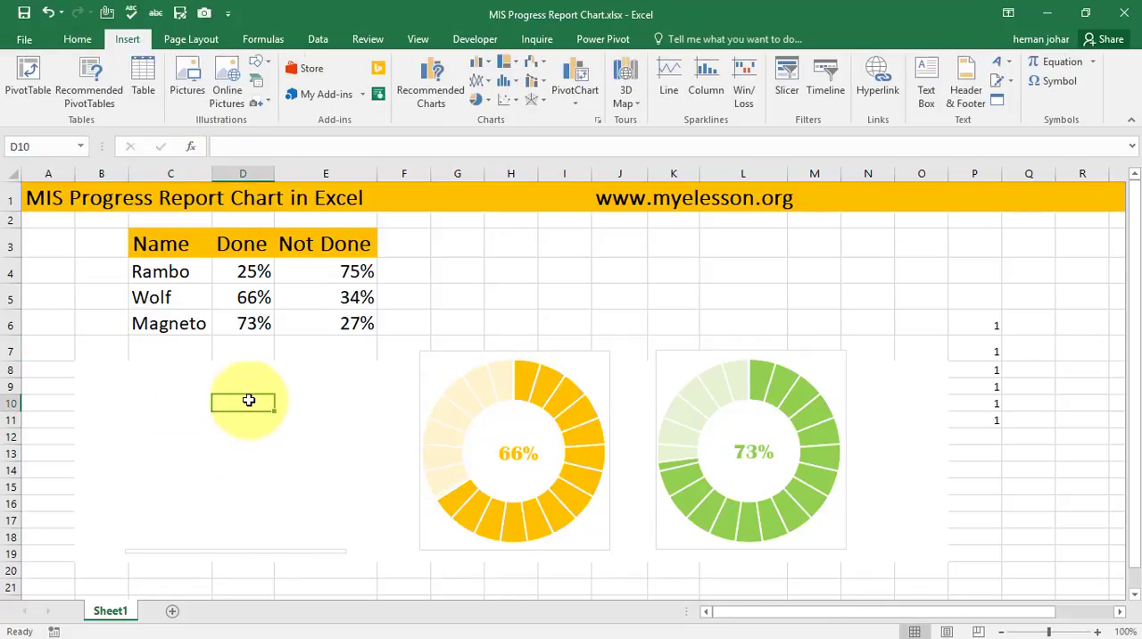
click(485, 99)
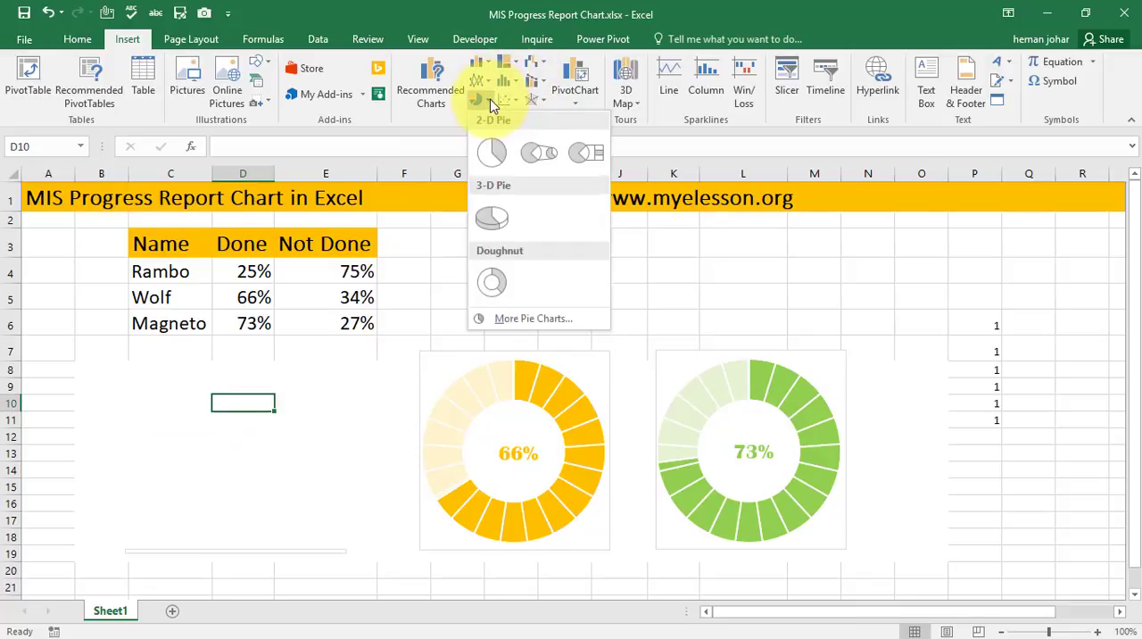
click(498, 282)
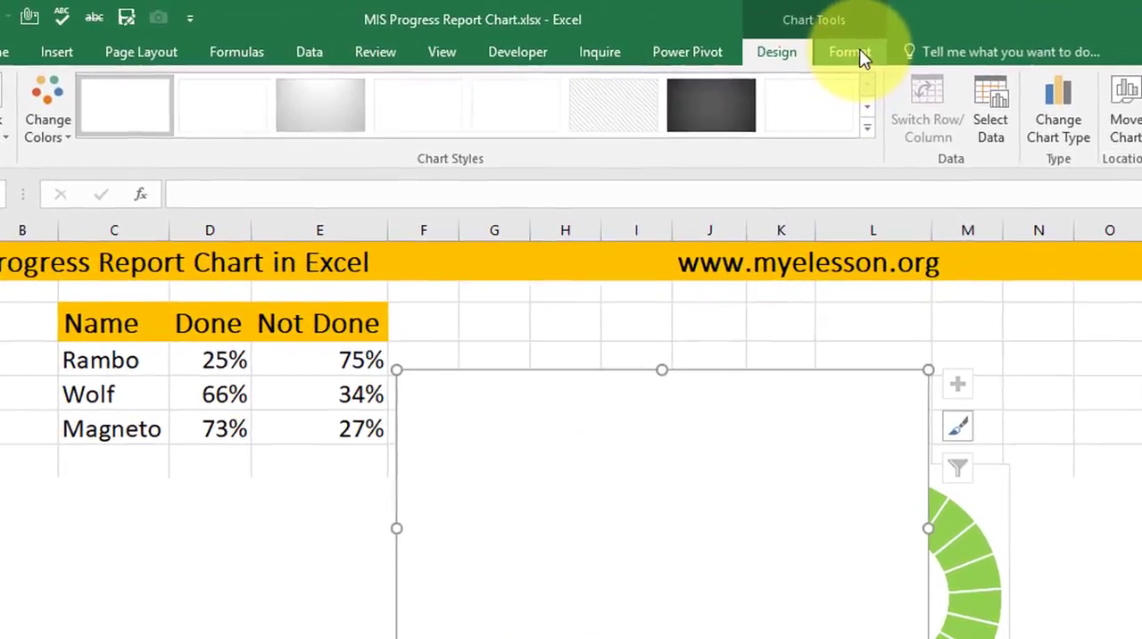
- Resize the blank chart to 7 cm high by 7 cm wide and move it below the table, beside the yellow chart
click(725, 39)
click(1103, 93)
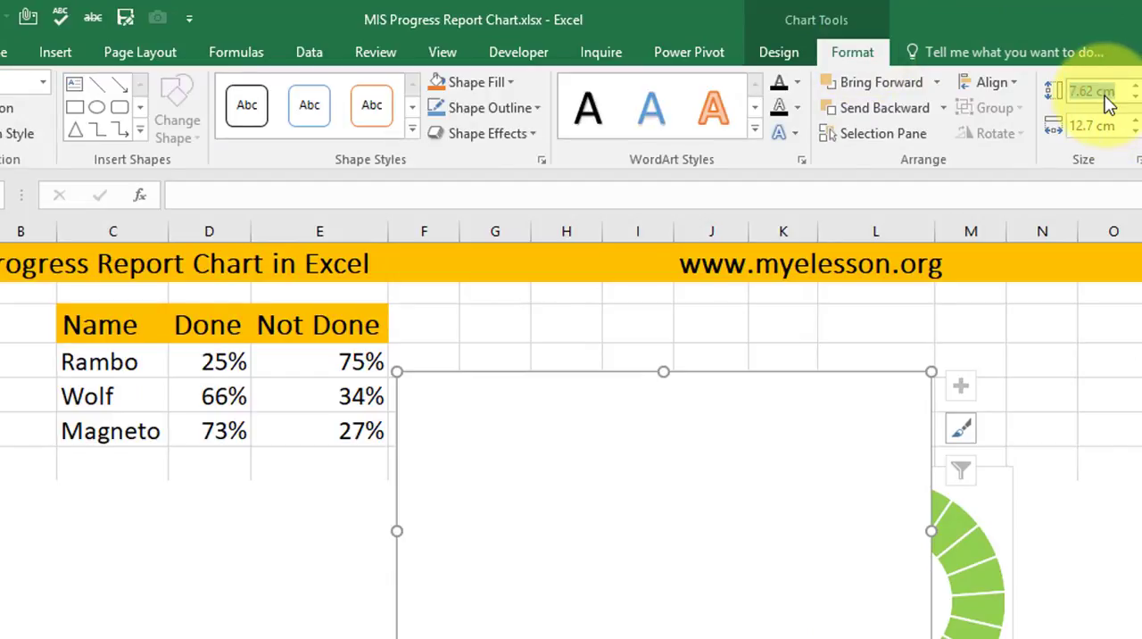
text(7)
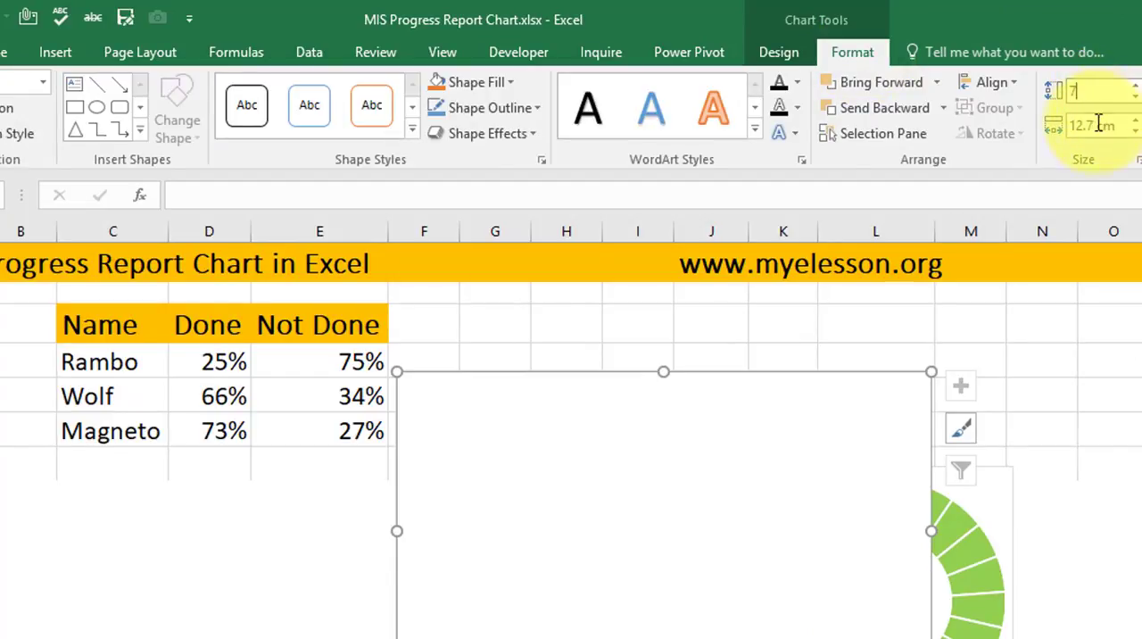
click(1098, 124)
text(7)
key(Return)
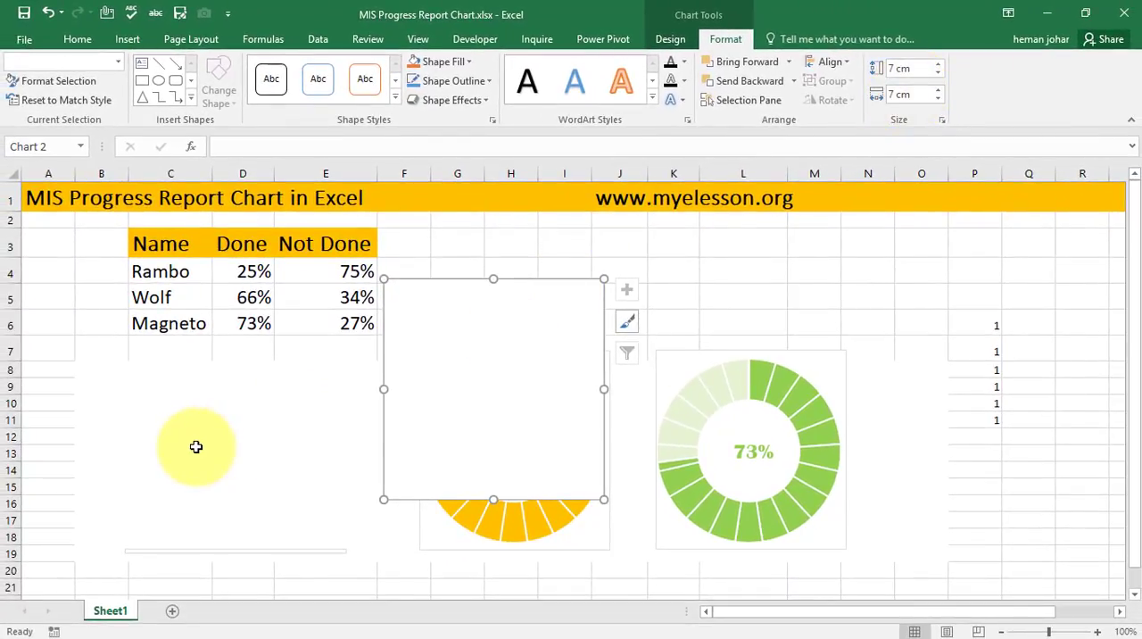
drag(484, 349, 237, 413)
- Add an unnamed data series to the blank chart with an array of twenty-one 1s as its values
right_click(237, 413)
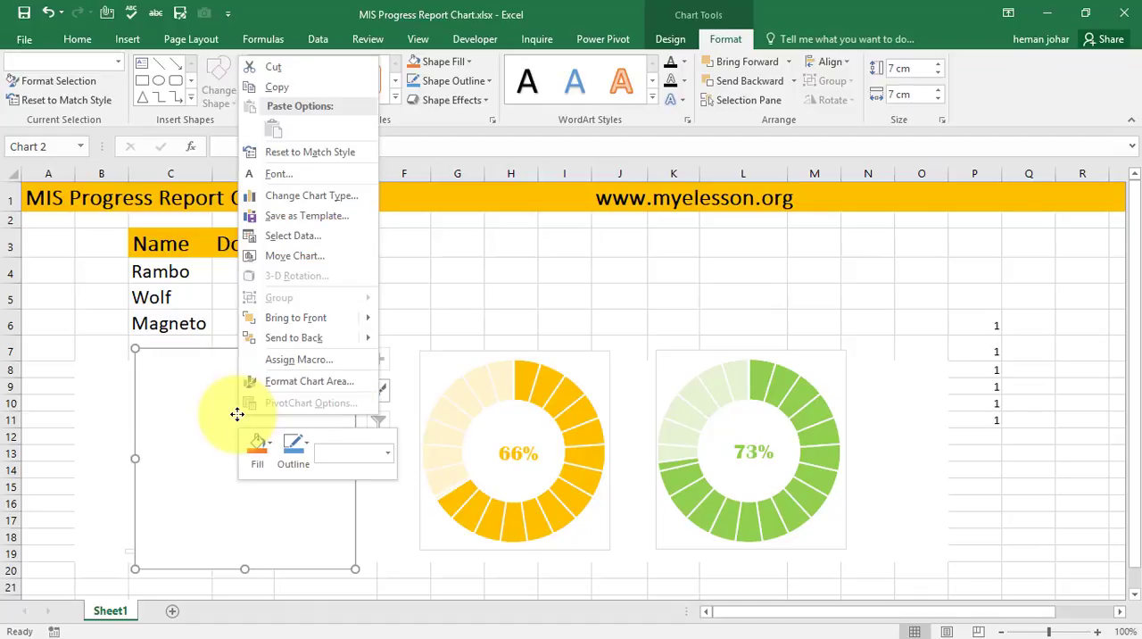
click(290, 235)
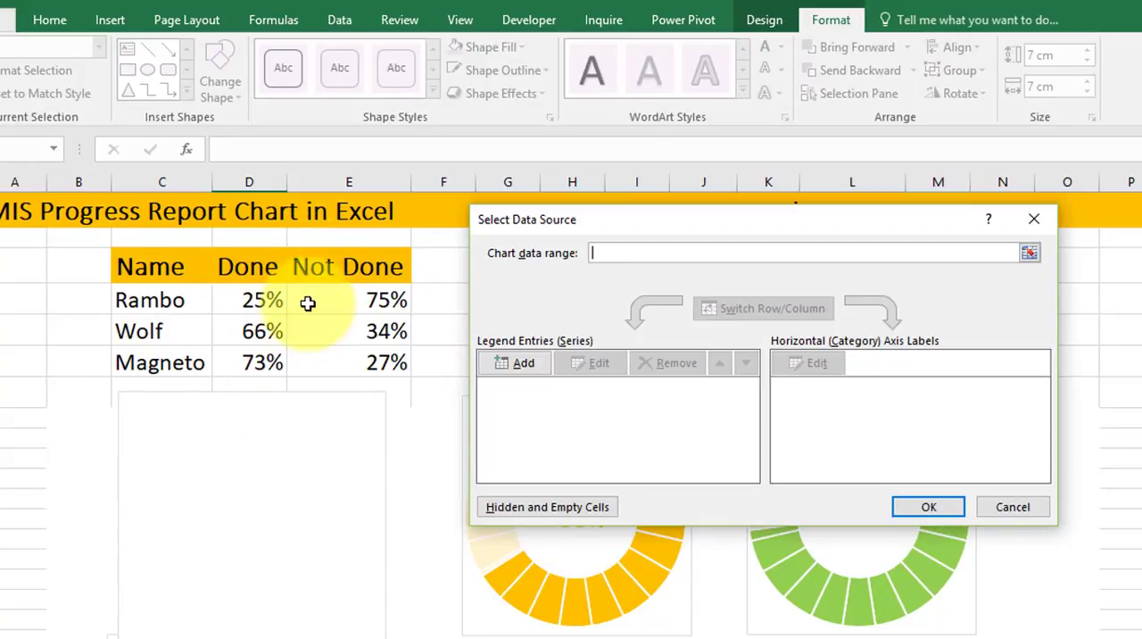
click(532, 363)
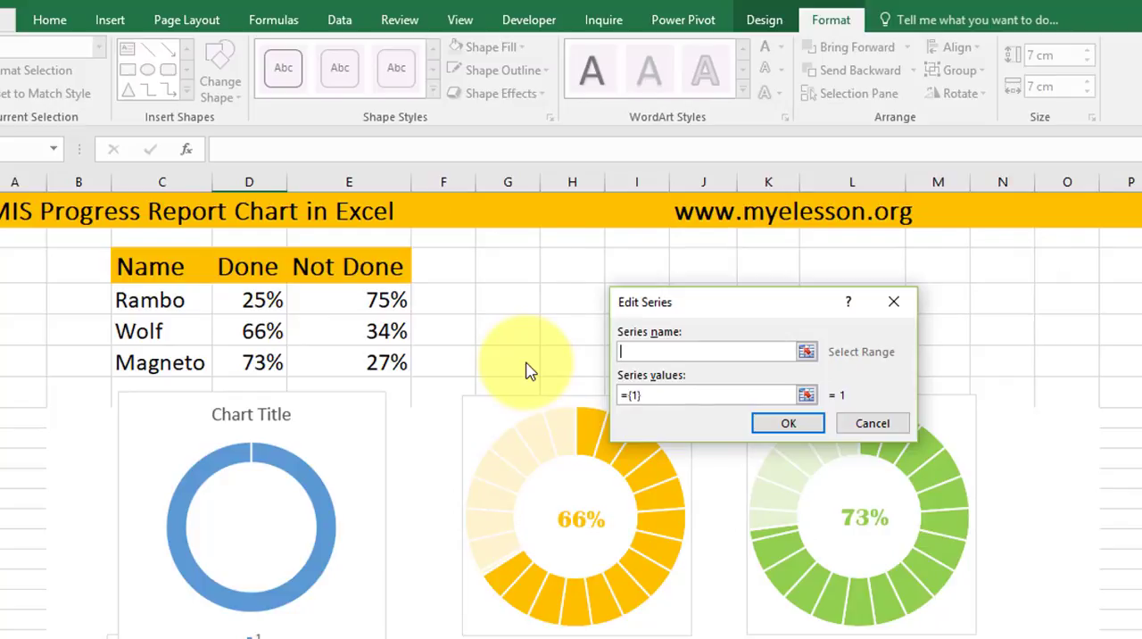
click(661, 394)
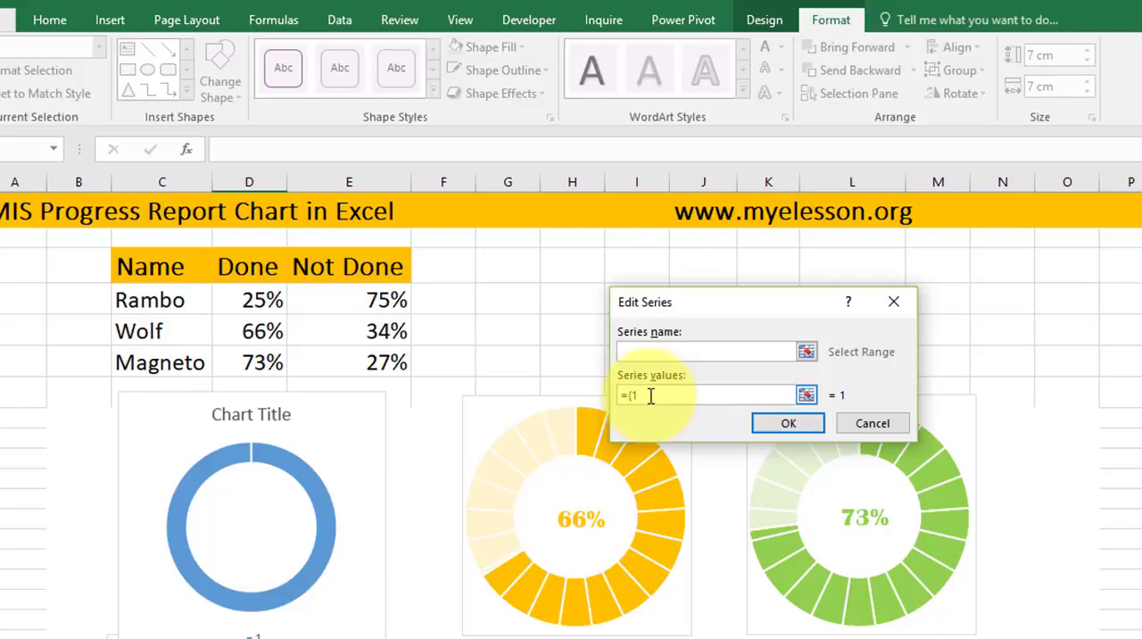
text(1)
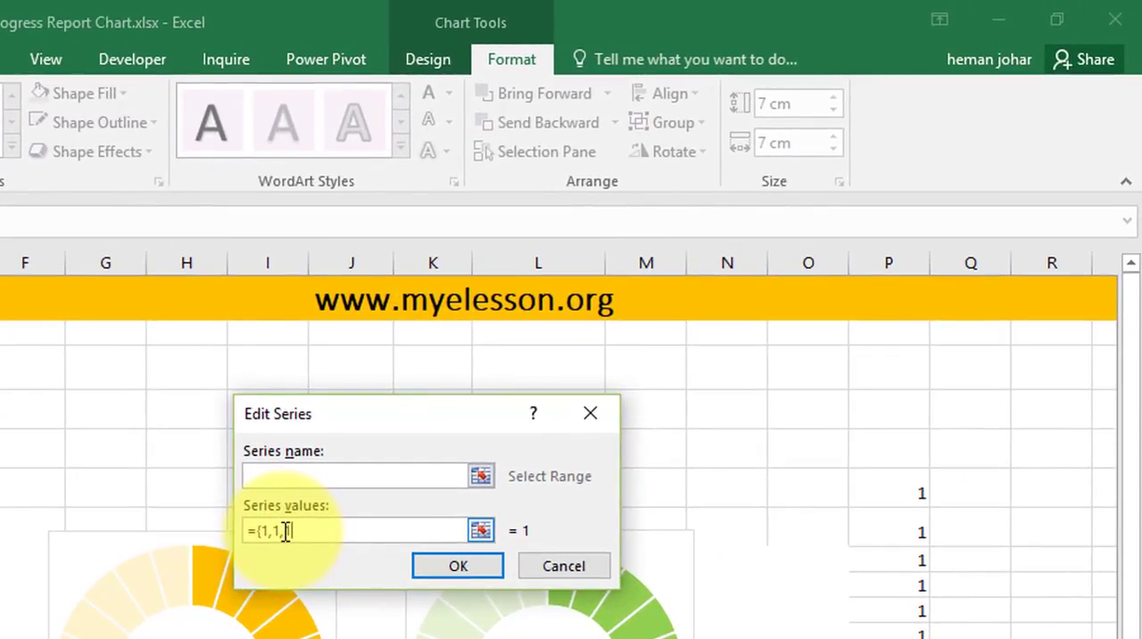
text(,1,1,1,1,1,1,1,1,1,1,1,1,)
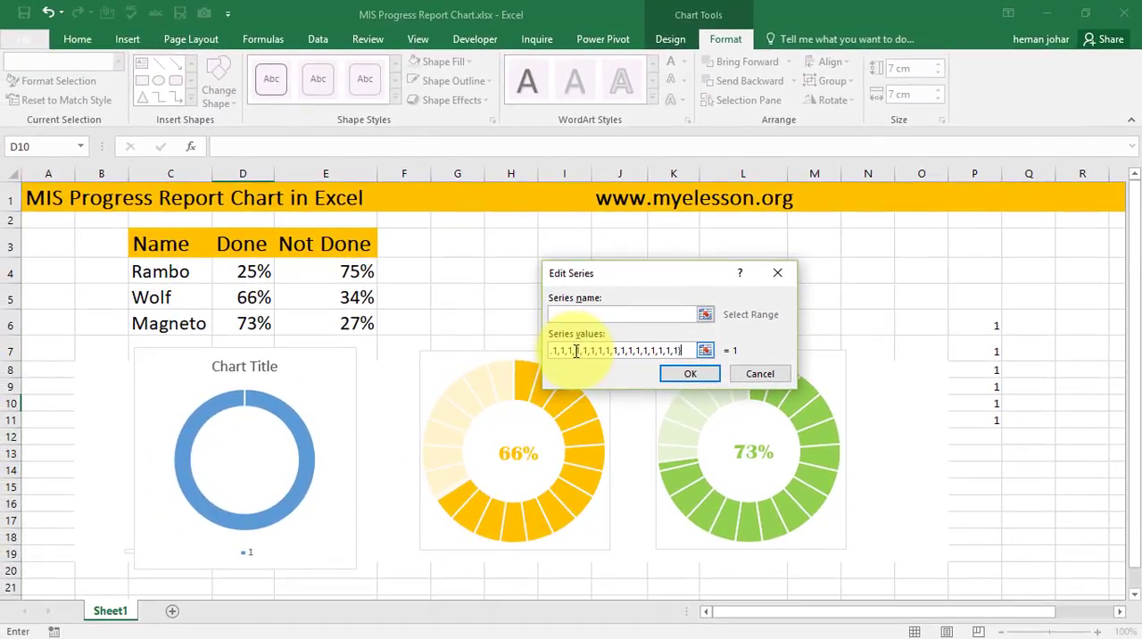
click(690, 373)
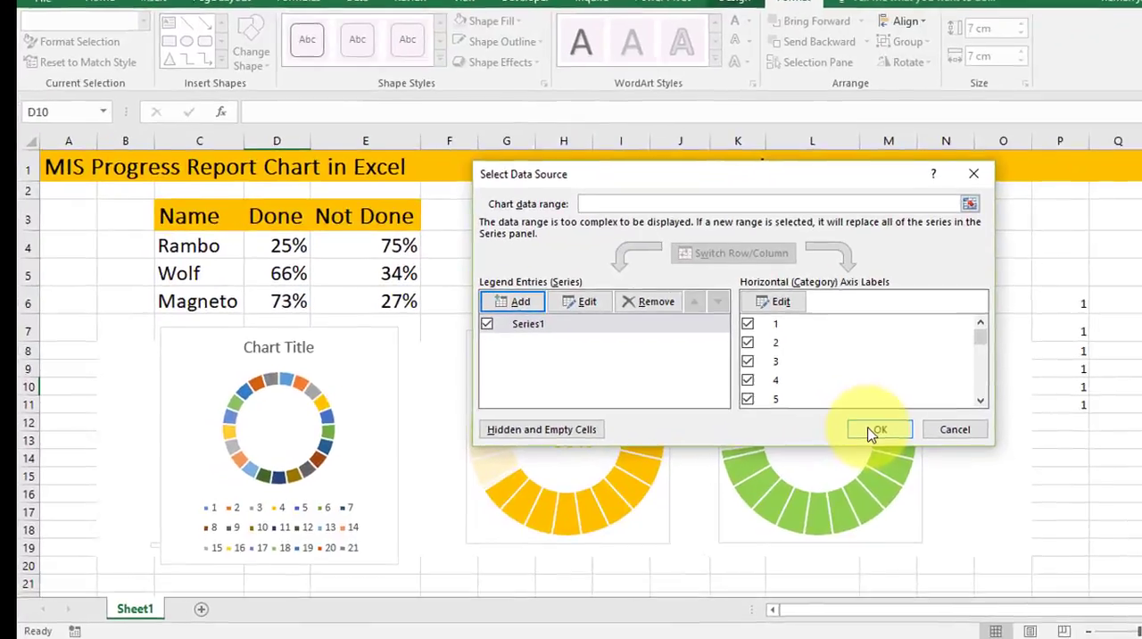
click(798, 446)
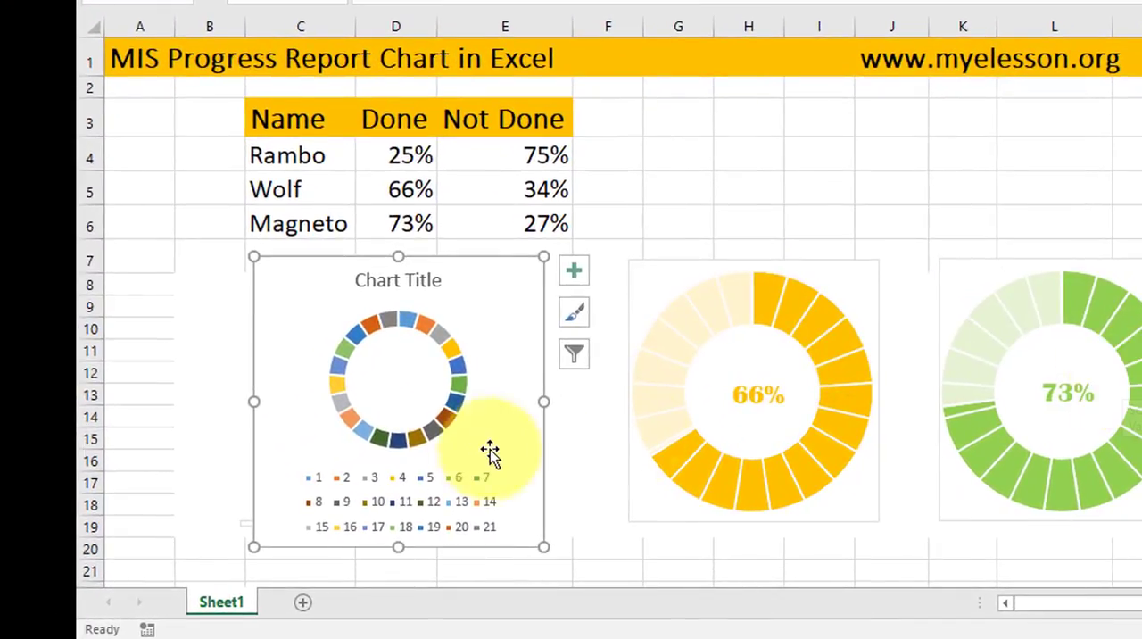
- Set the doughnut hole size of the new chart's ring series to 55%
click(454, 354)
right_click(454, 354)
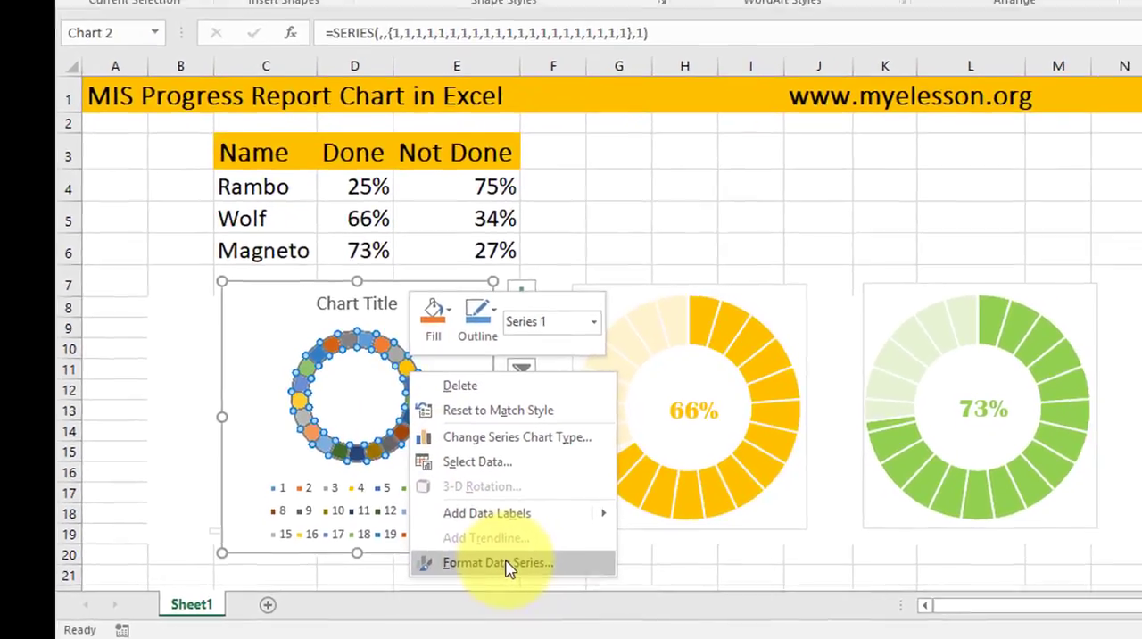
click(507, 564)
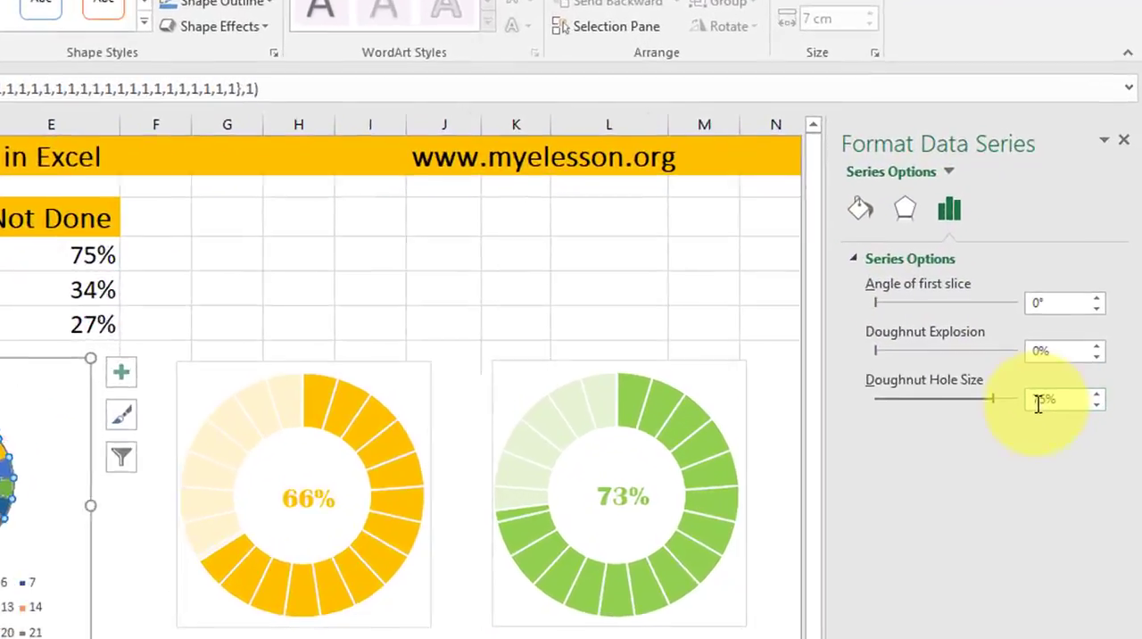
click(1063, 381)
key(Delete)
key(Delete)
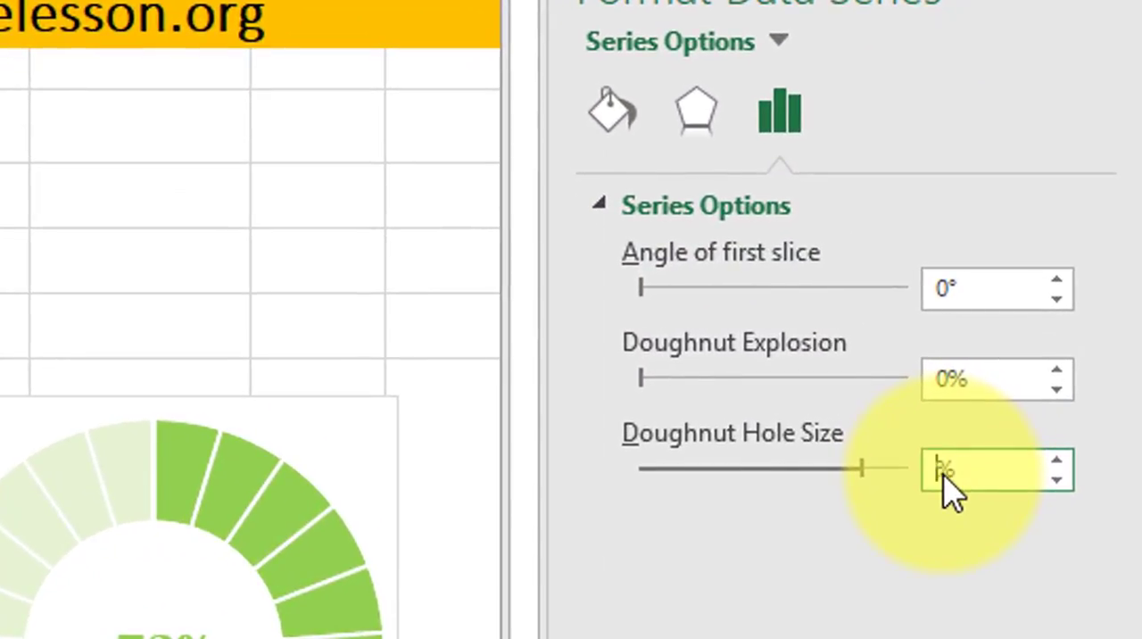
text(55)
key(Return)
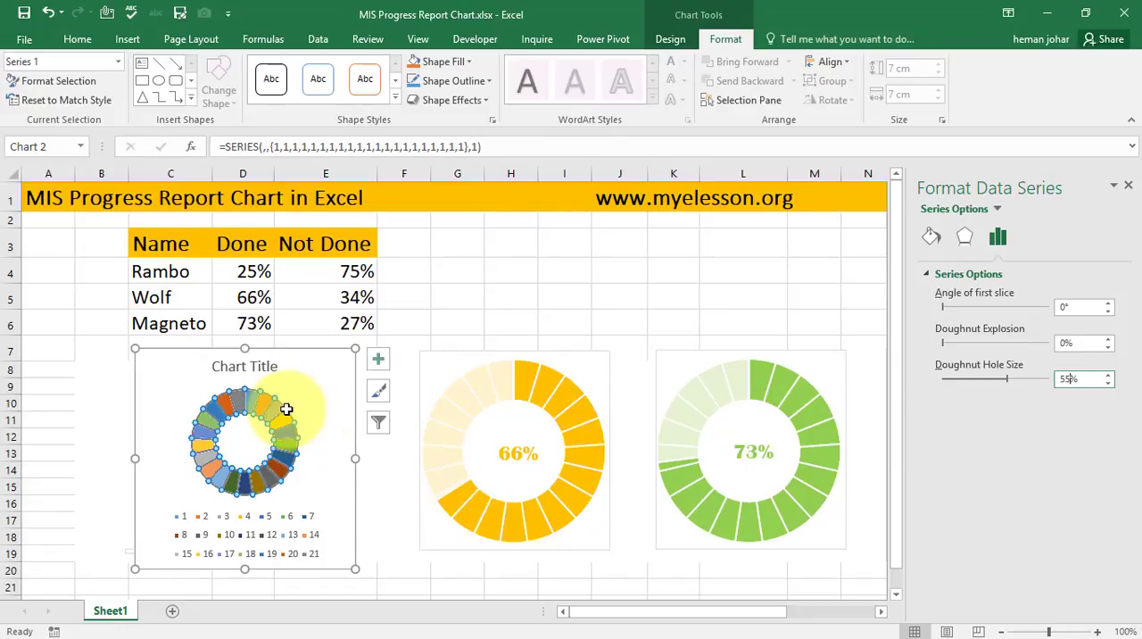
- Delete the legend and the title from the new multicoloured doughnut chart
click(295, 515)
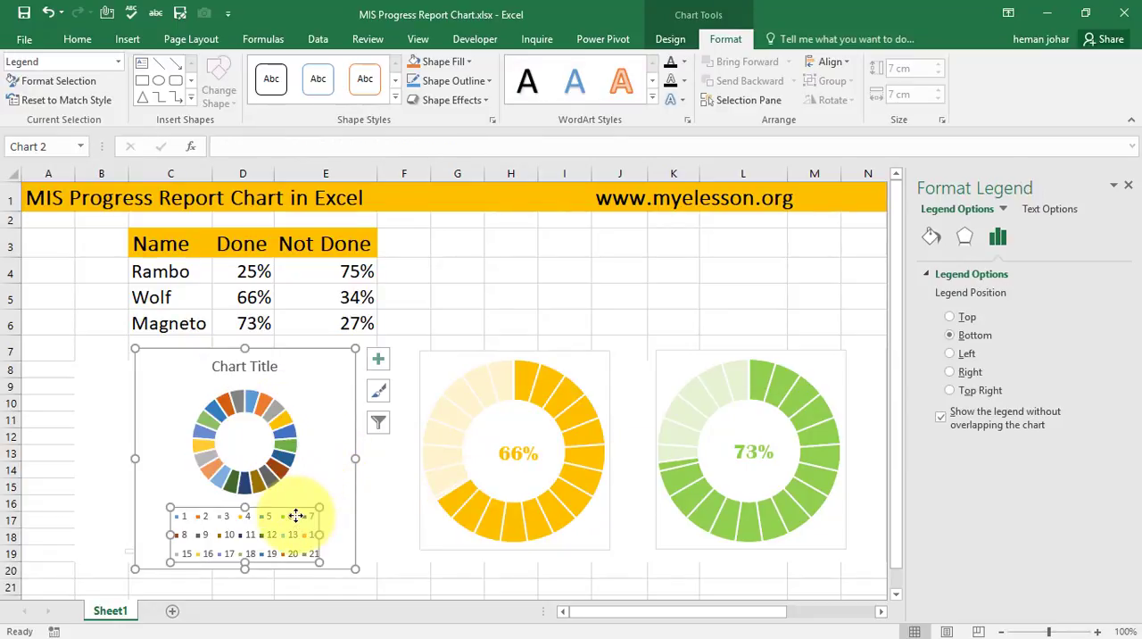
key(Delete)
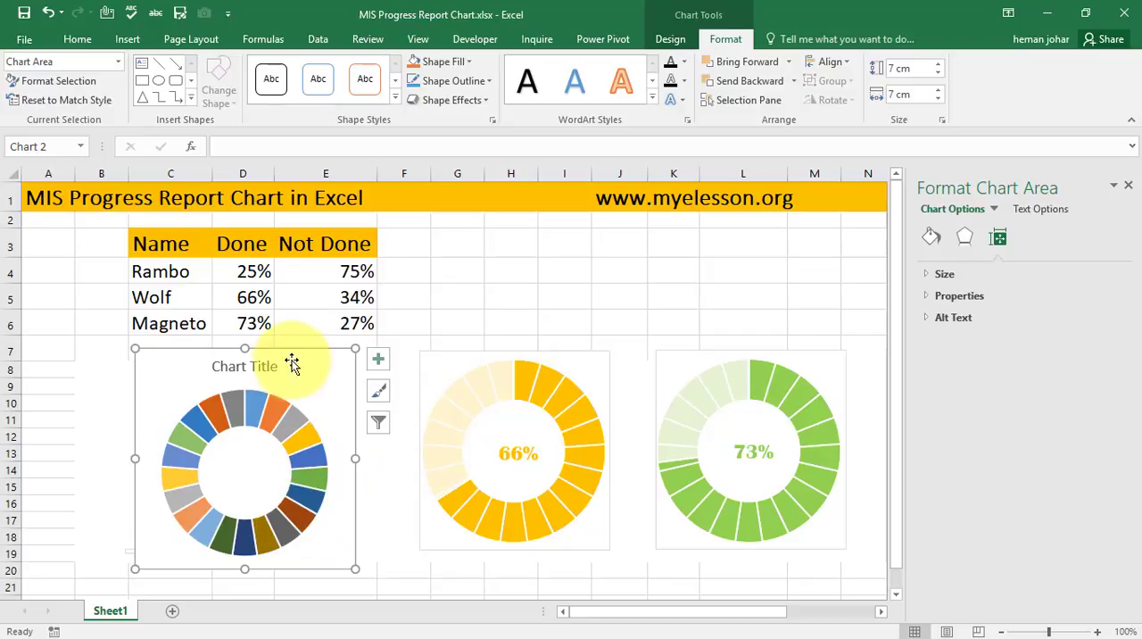
click(265, 364)
key(Delete)
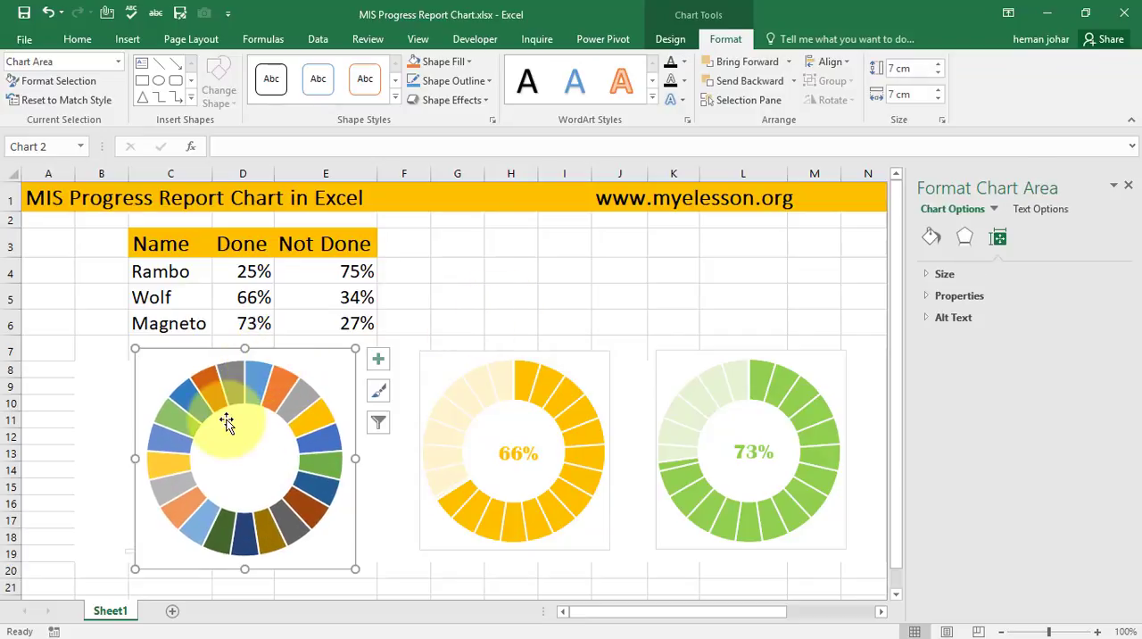
- Give all segments of the new chart's ring series a solid fill in the lighter blue theme color
click(317, 419)
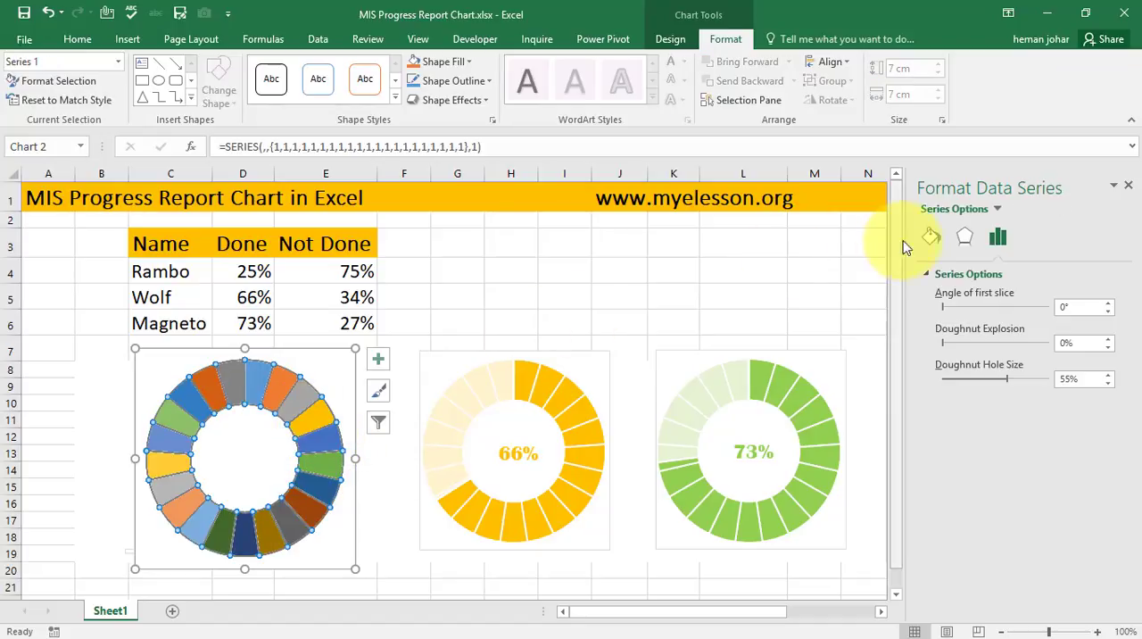
click(930, 239)
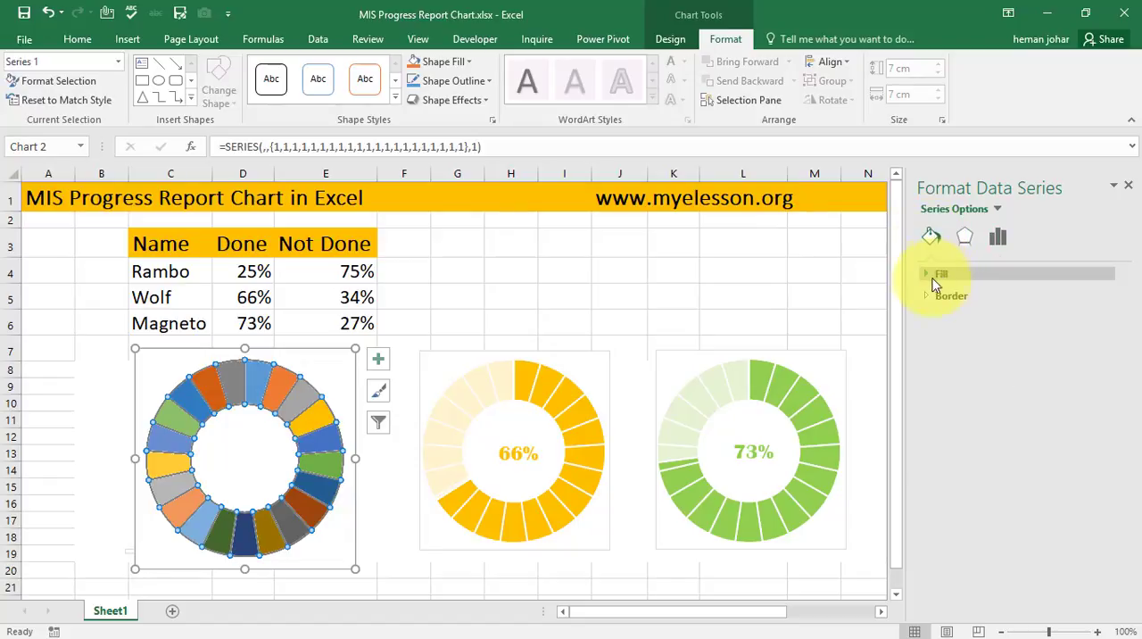
click(928, 274)
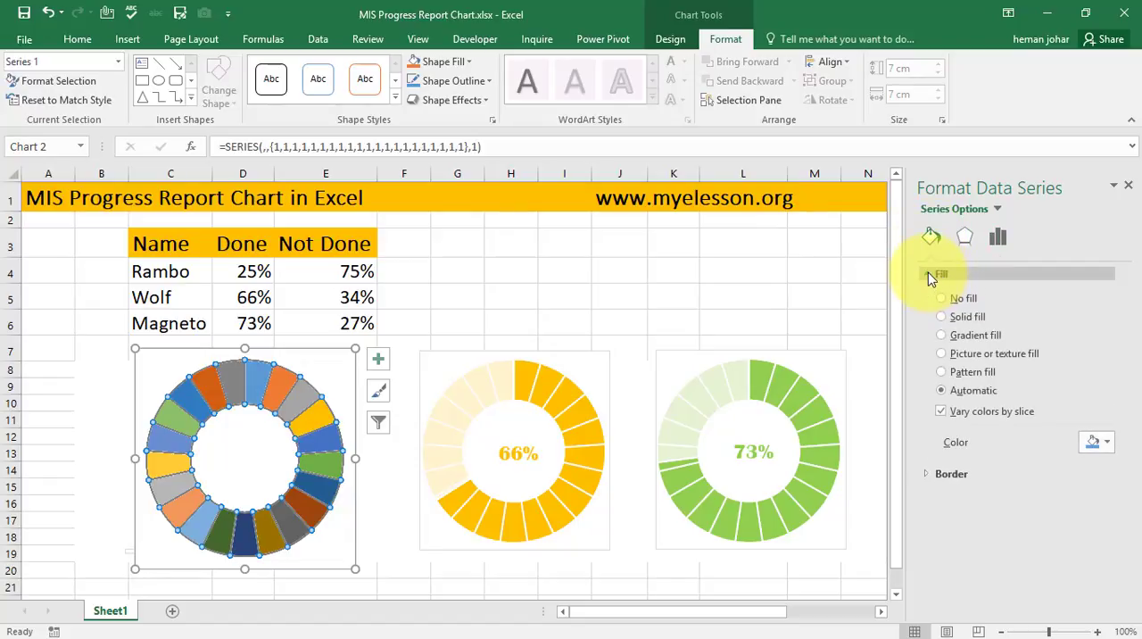
click(1106, 446)
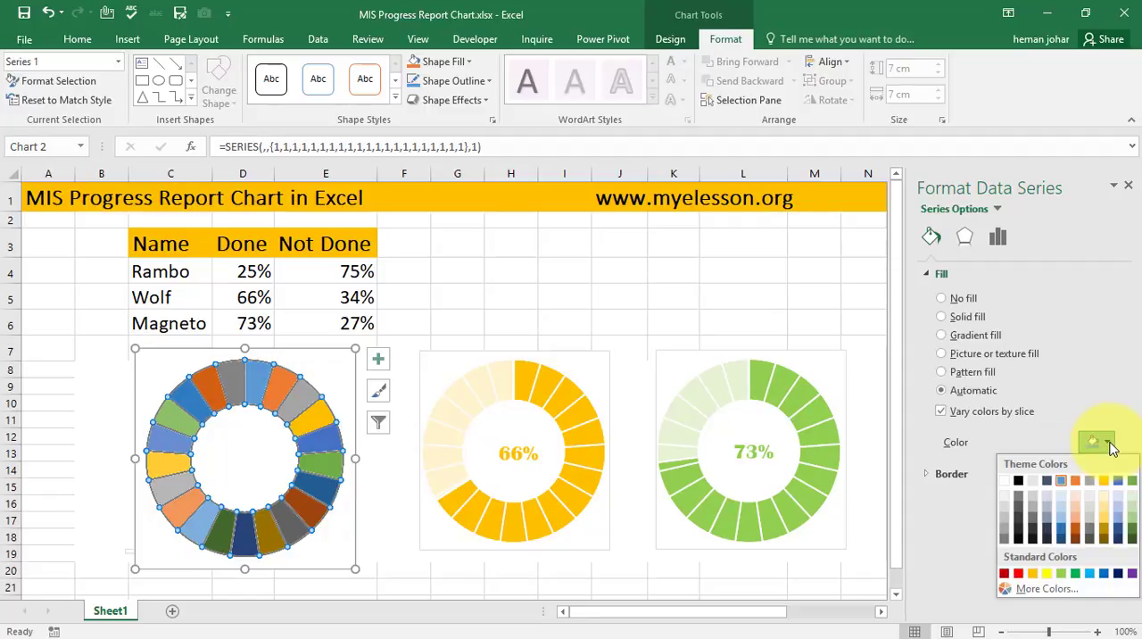
click(1105, 575)
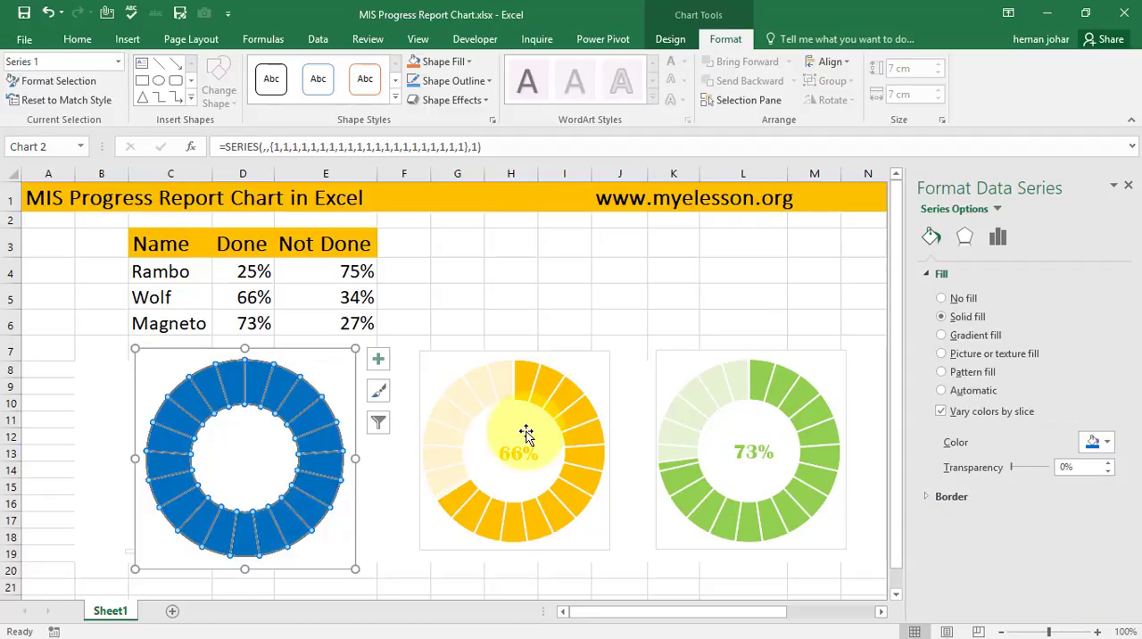
click(1107, 443)
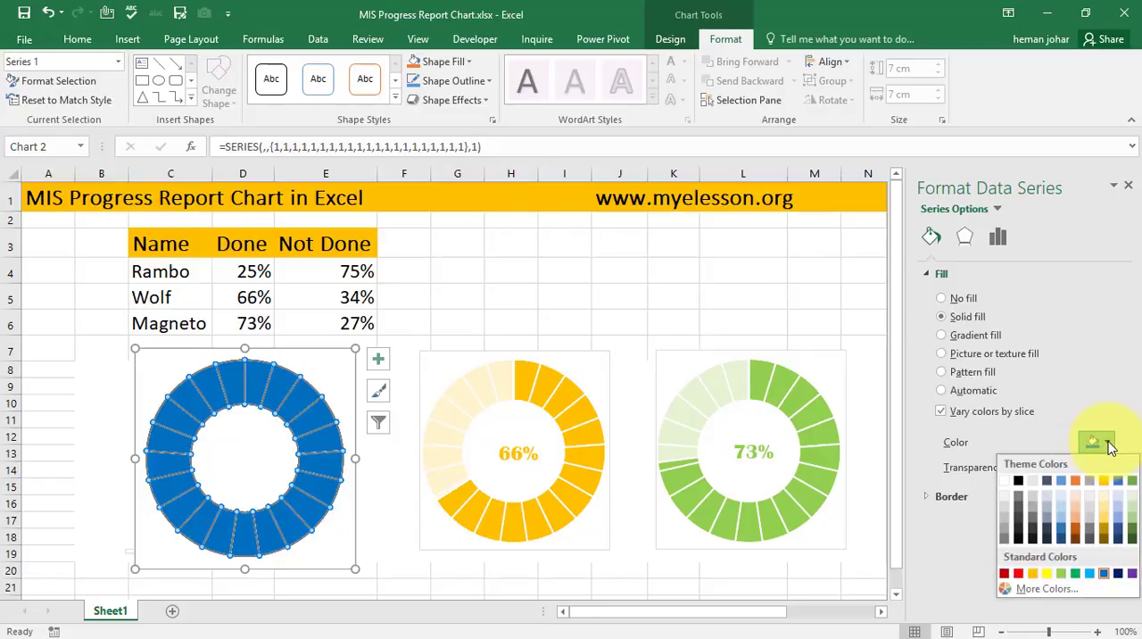
click(1061, 487)
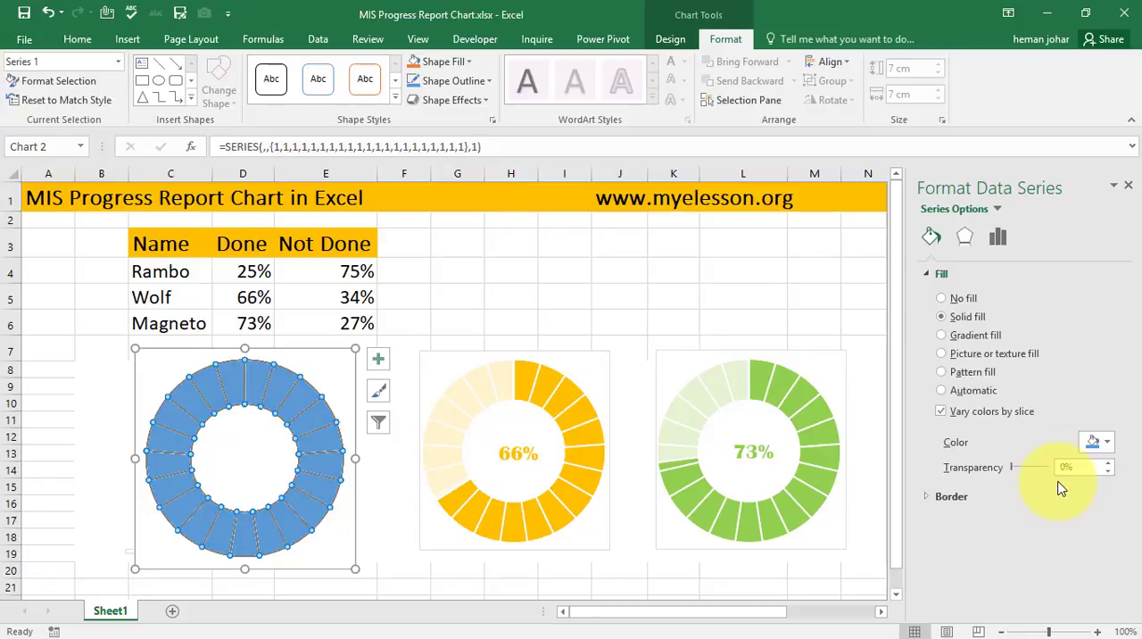
click(553, 292)
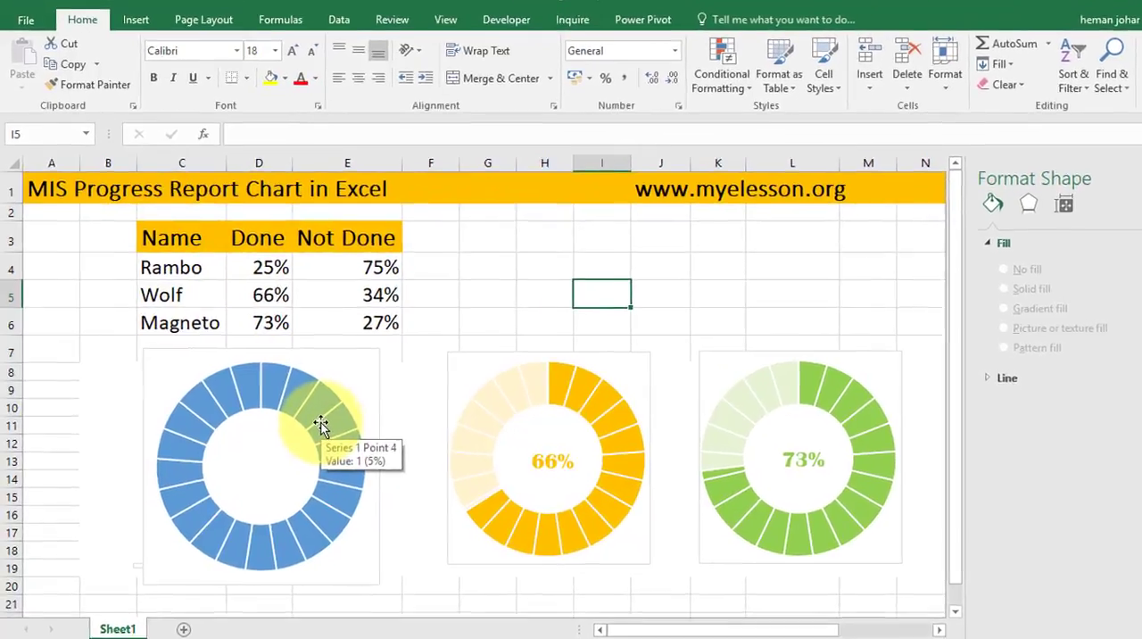
- Add a second data series to the blue ring chart, with cell C4 as its name and D4:E4 as its values
right_click(321, 425)
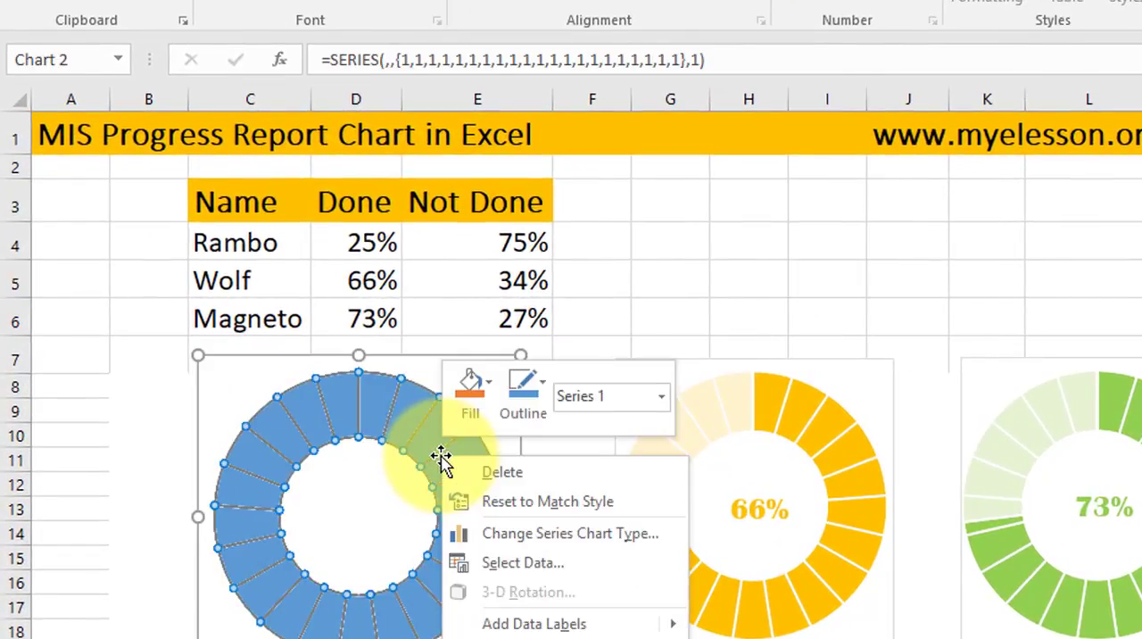
click(532, 566)
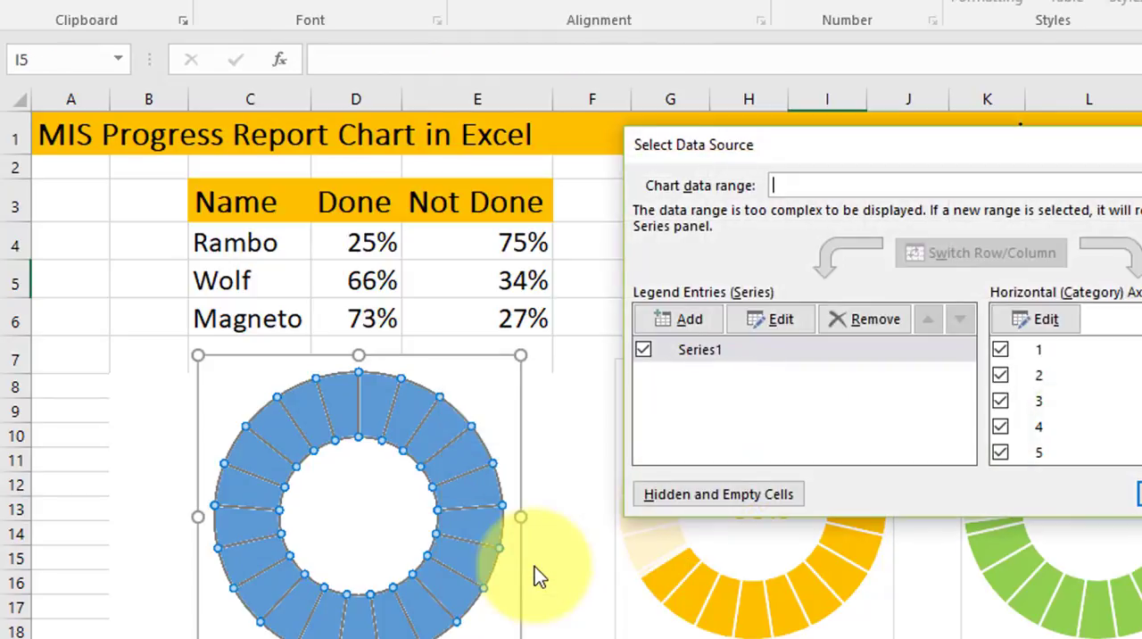
click(699, 318)
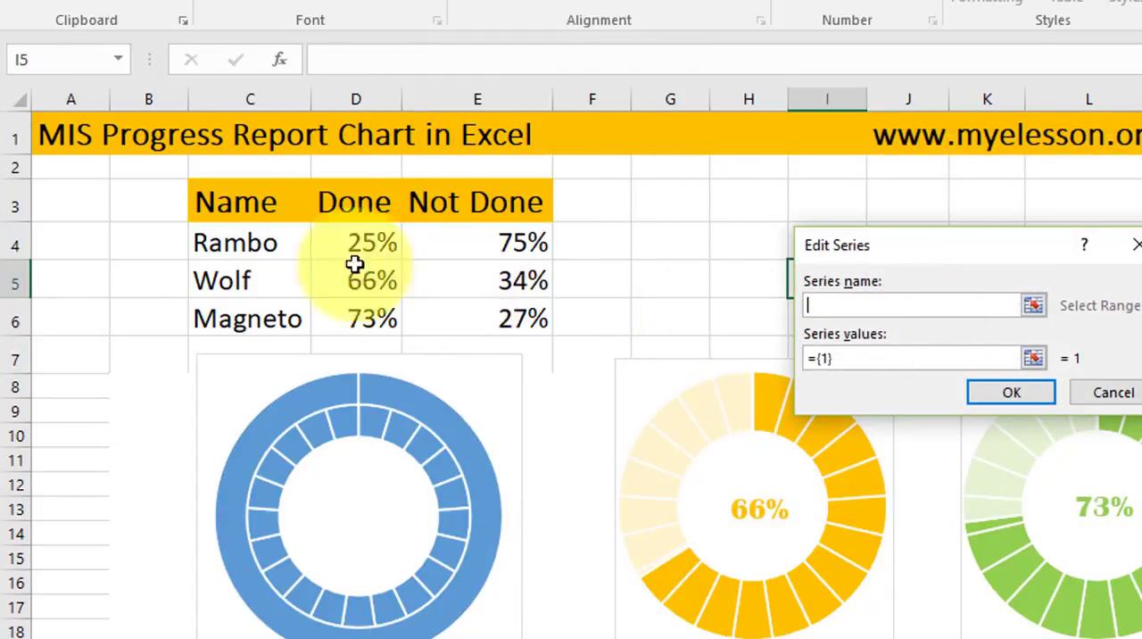
click(236, 234)
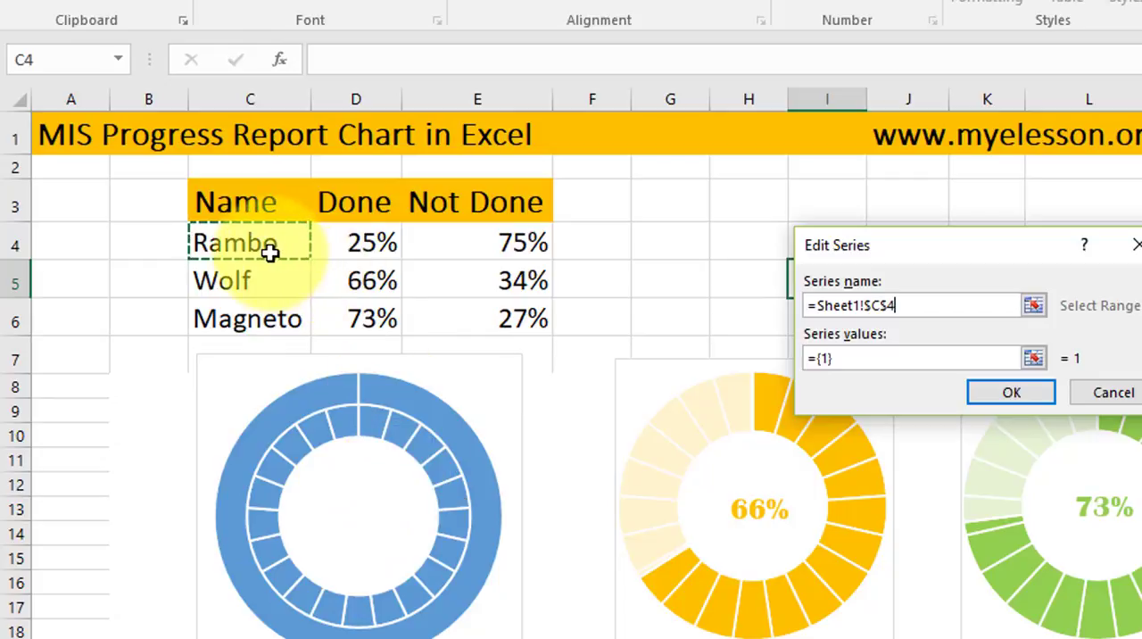
click(890, 361)
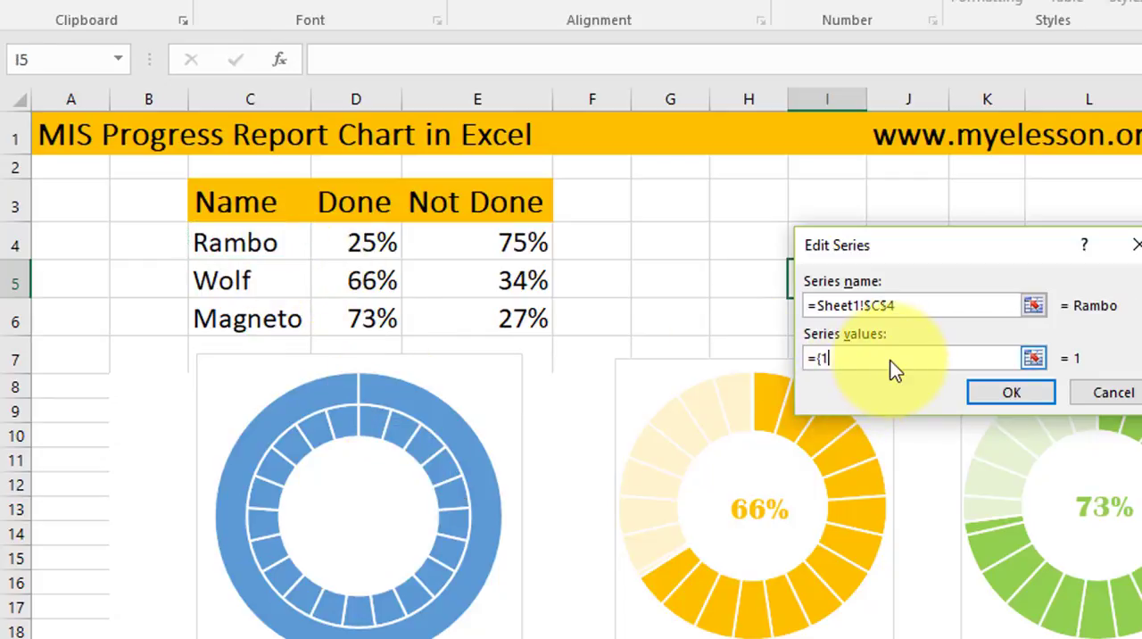
key(BackSpace)
key(BackSpace)
key(BackSpace)
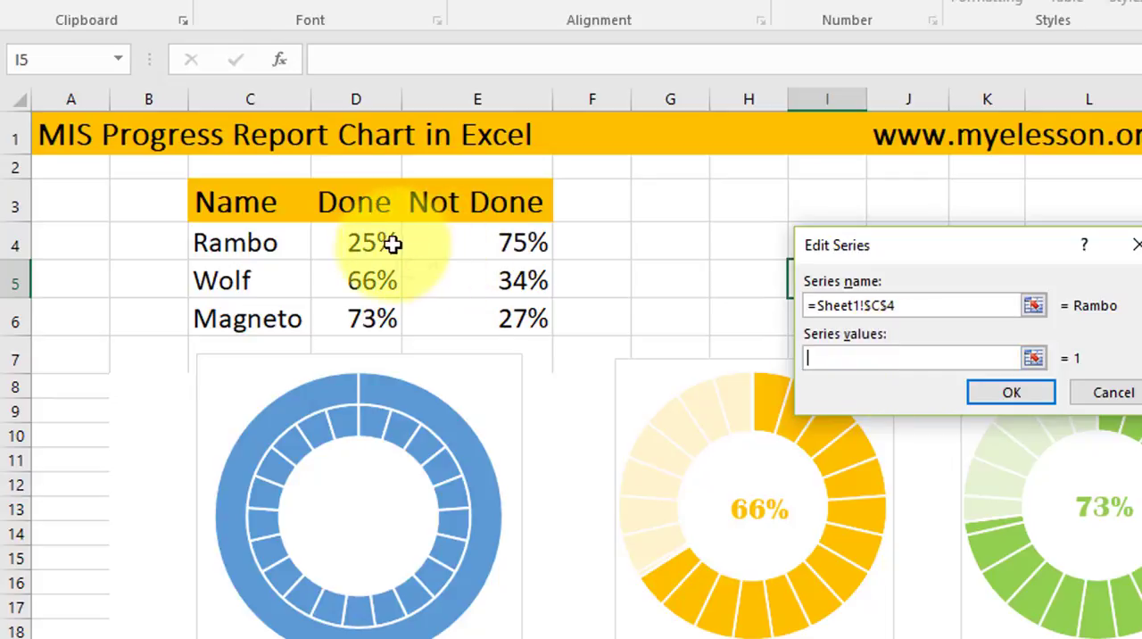
drag(357, 242, 462, 250)
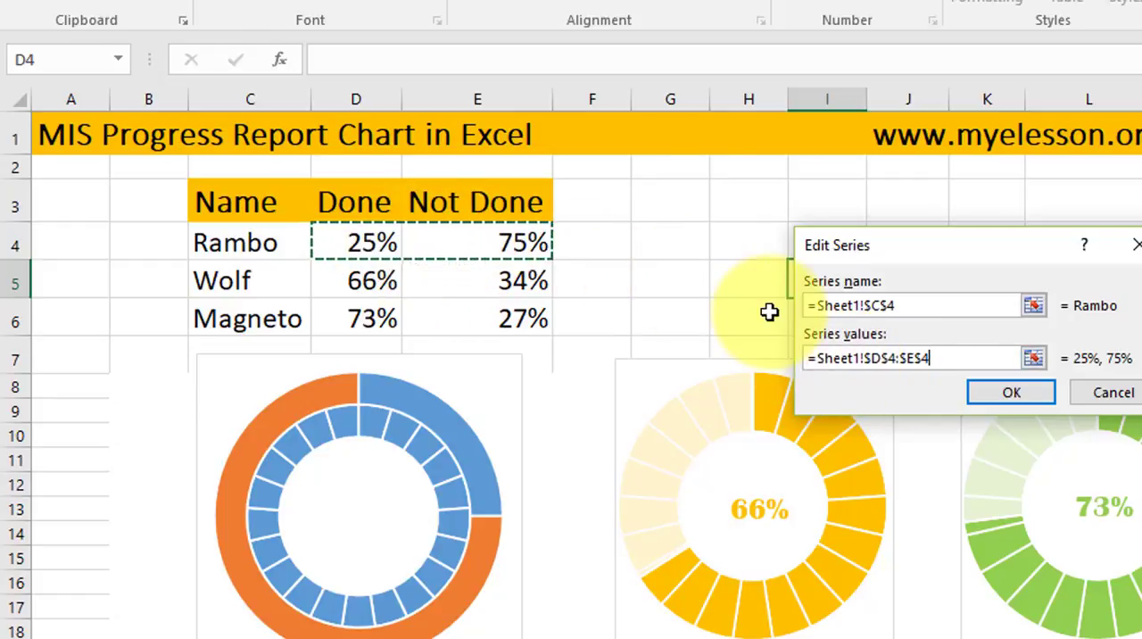
click(1011, 394)
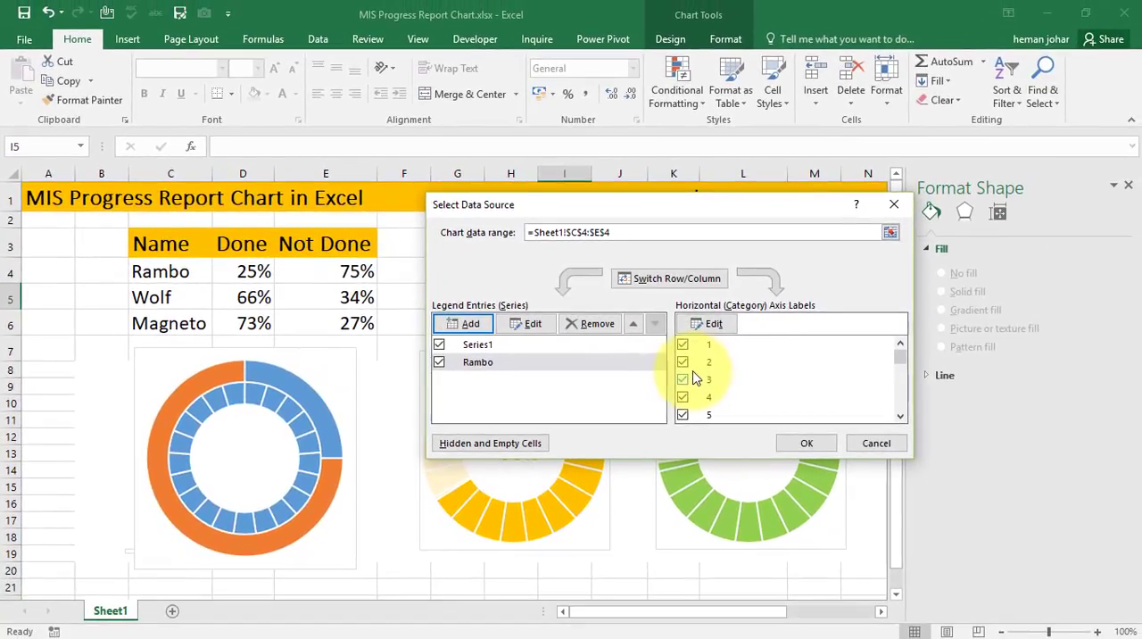
click(809, 444)
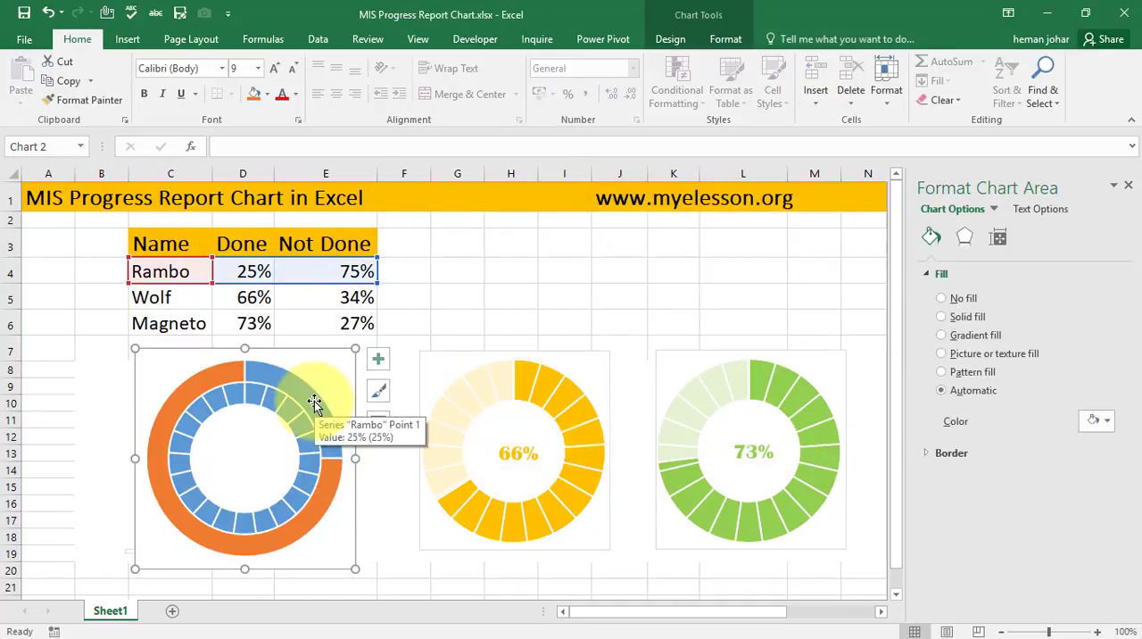
- Move the new Done/Not Done series to the secondary axis, keeping both series as Doughnut charts
click(294, 375)
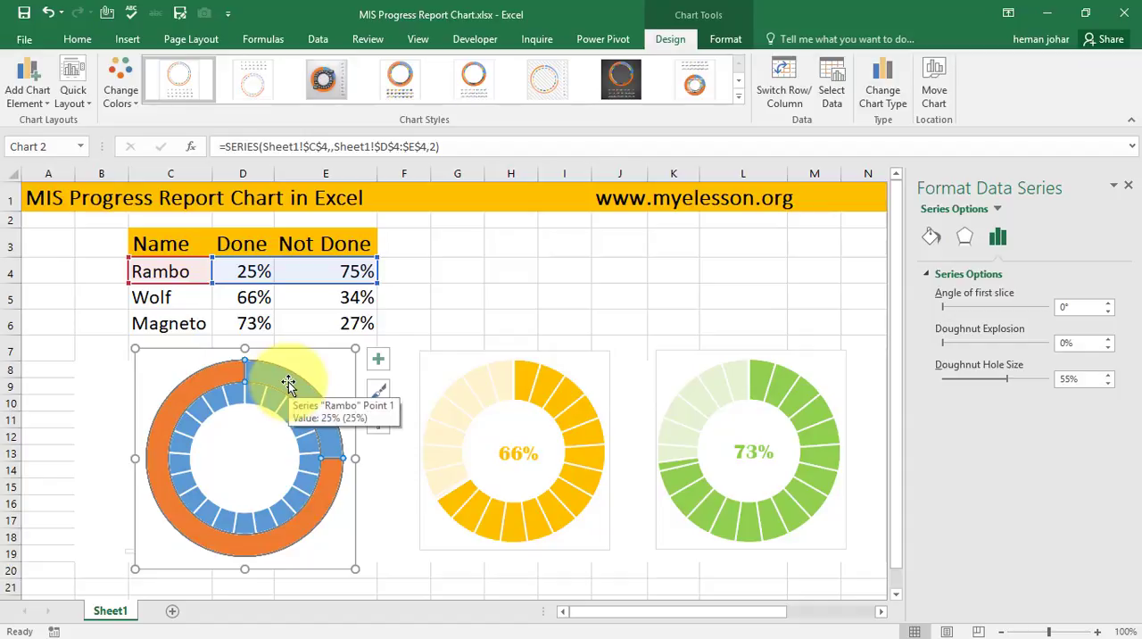
right_click(288, 383)
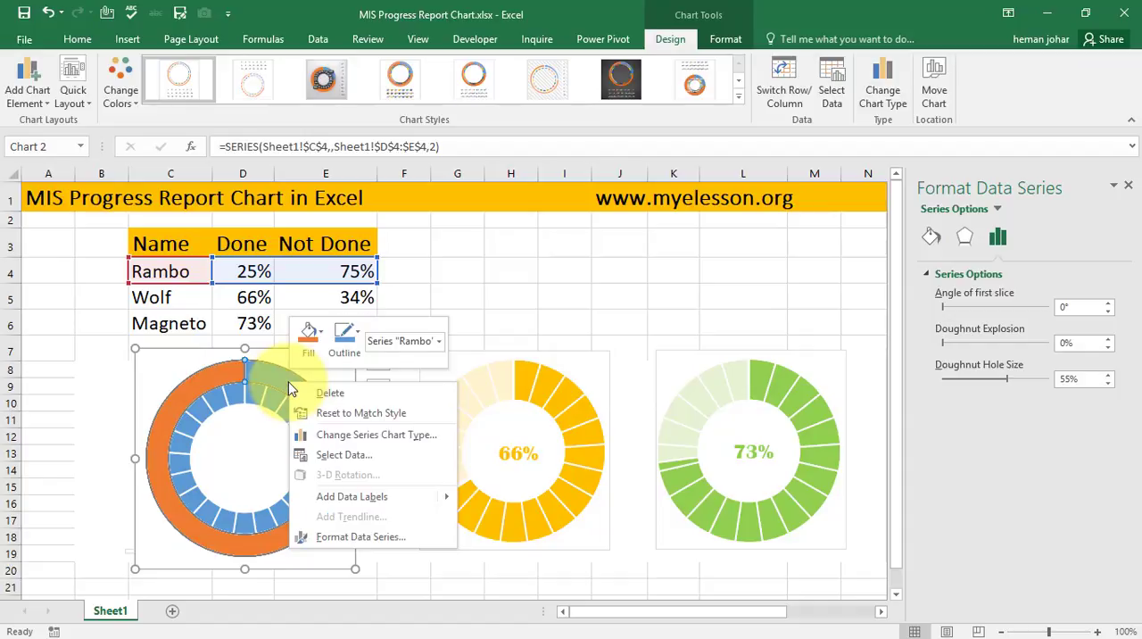
click(363, 437)
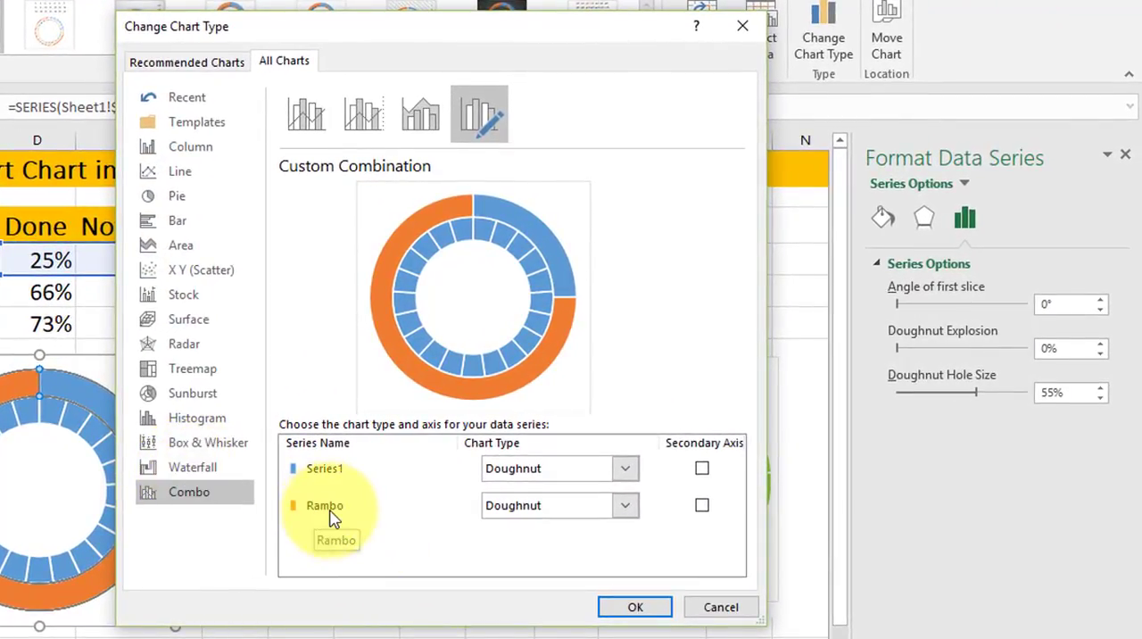
click(702, 507)
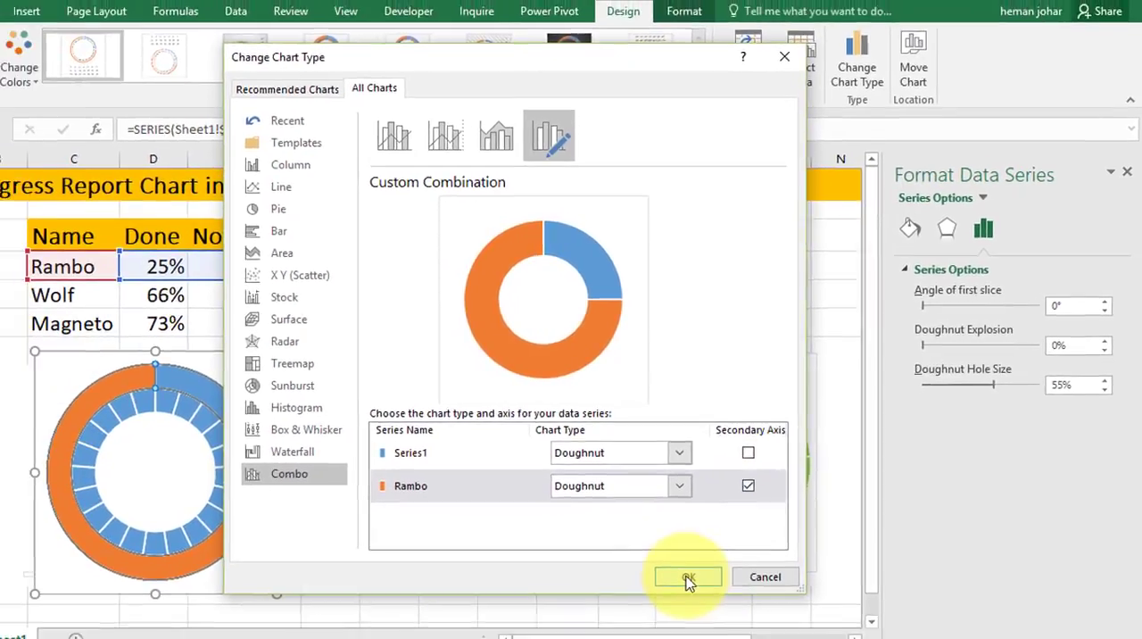
click(688, 578)
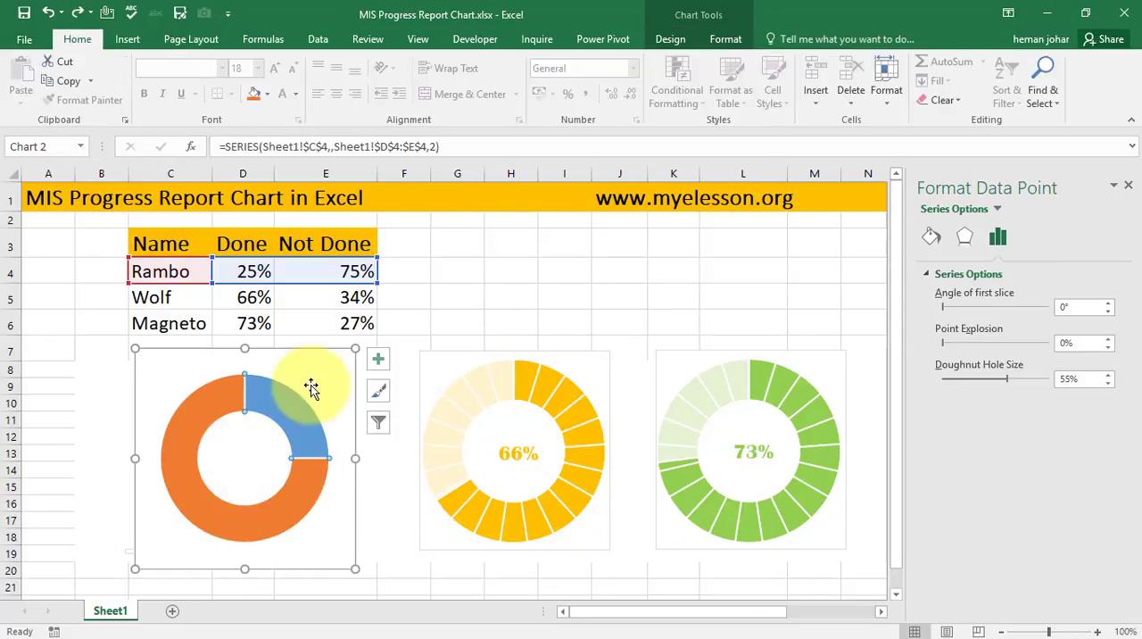
- Set the 25% Done slice of the overlaid series to No fill
click(283, 398)
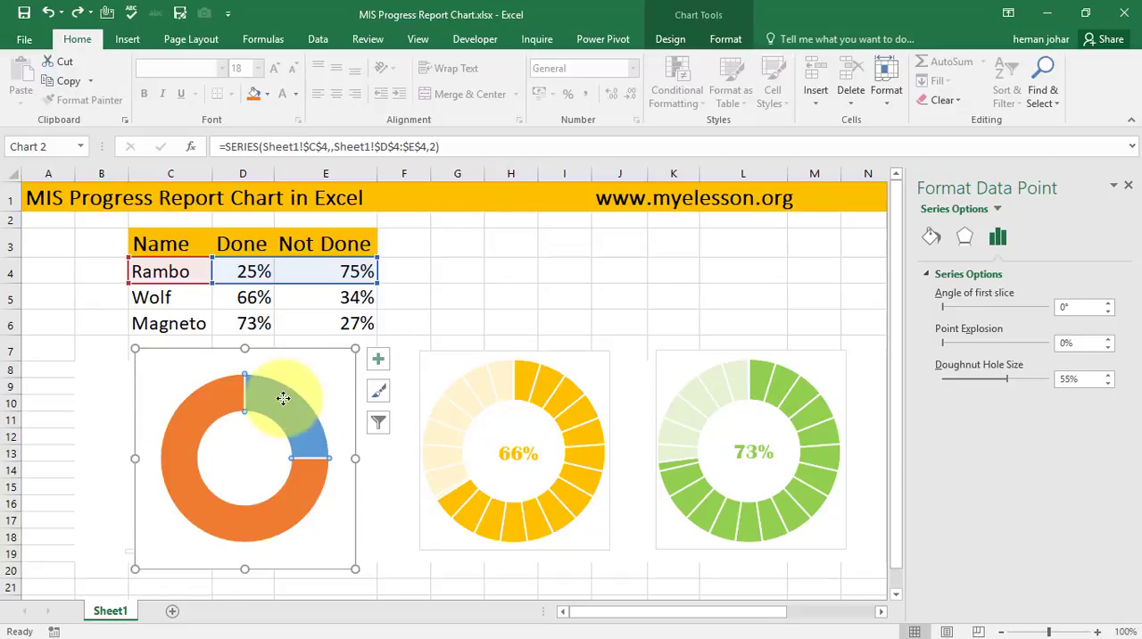
click(930, 239)
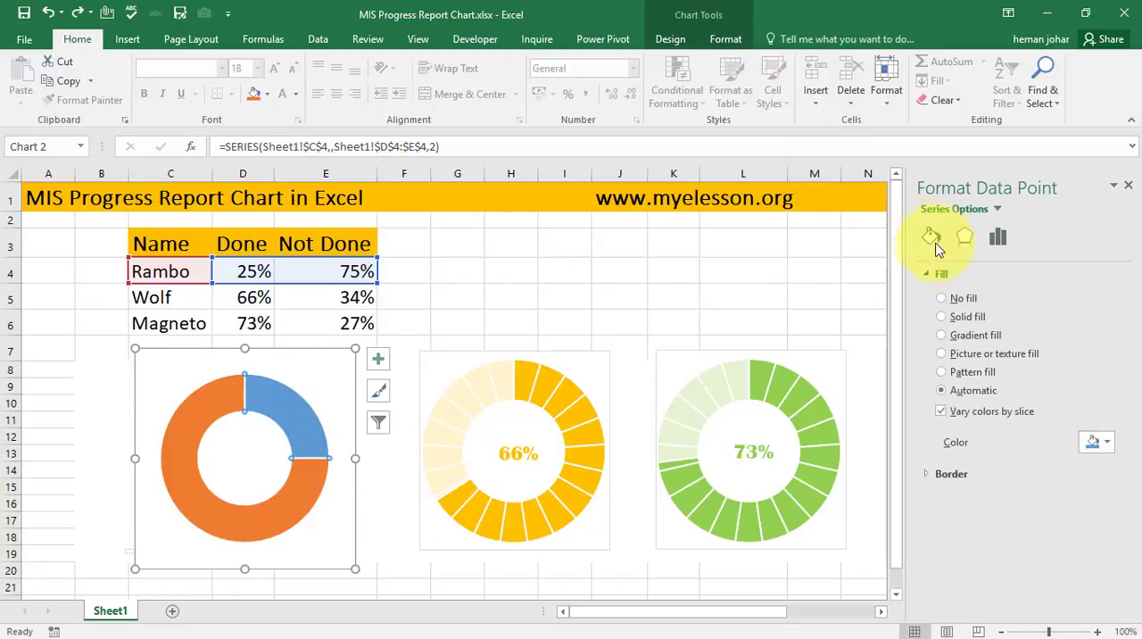
click(942, 299)
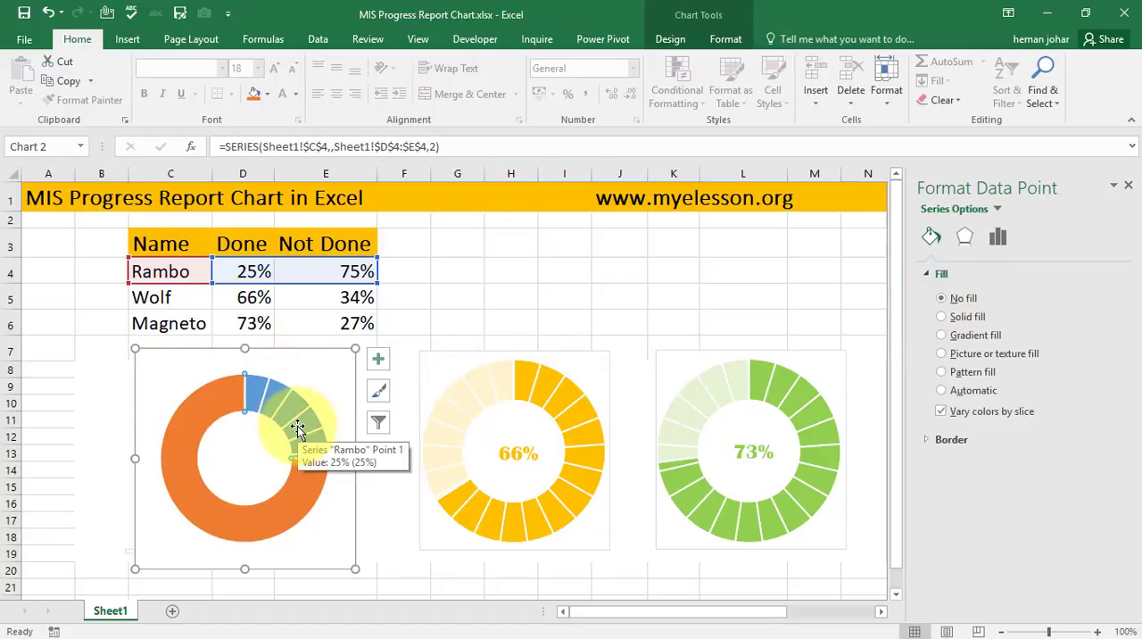
key(ctrl+z)
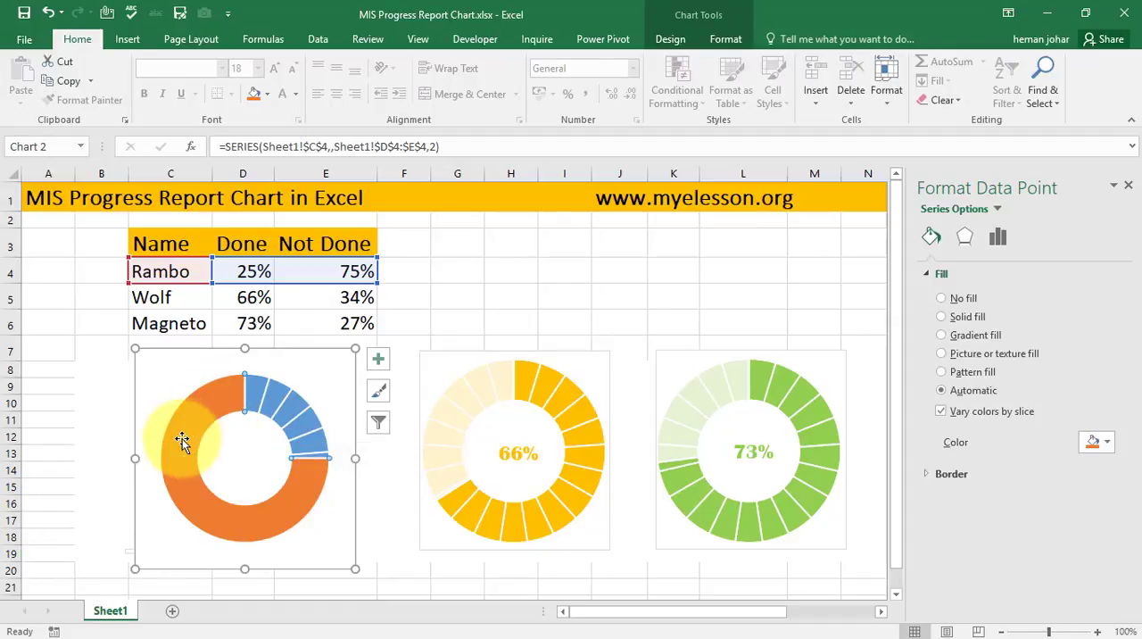
- Give the orange Not Done slice a solid white fill with 20% transparency
click(183, 441)
click(948, 319)
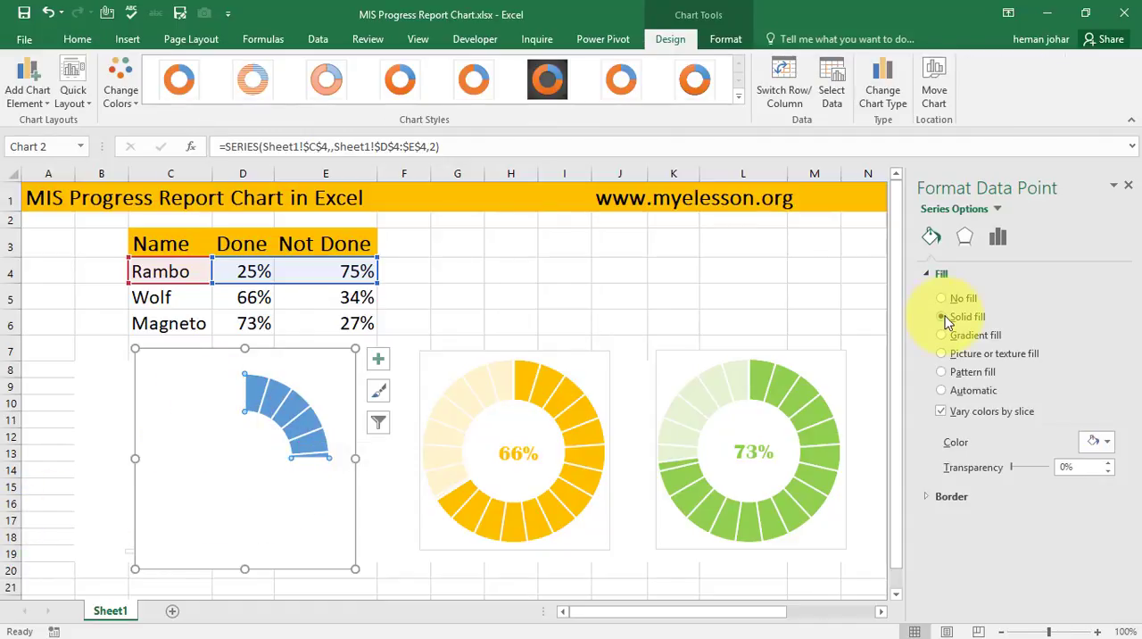
click(1107, 442)
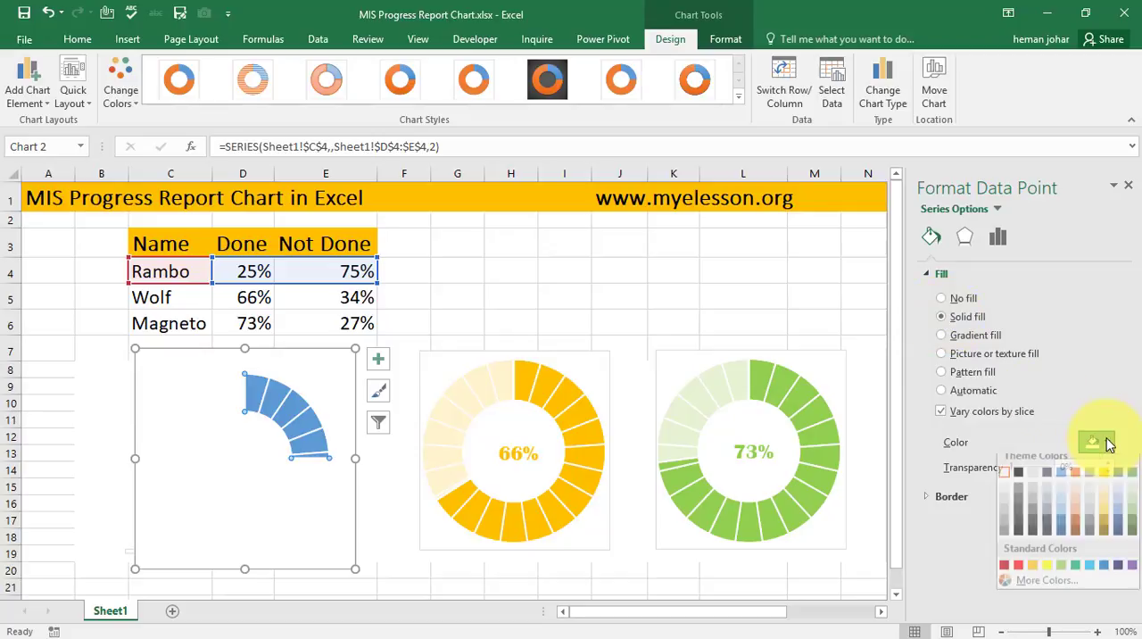
click(1003, 482)
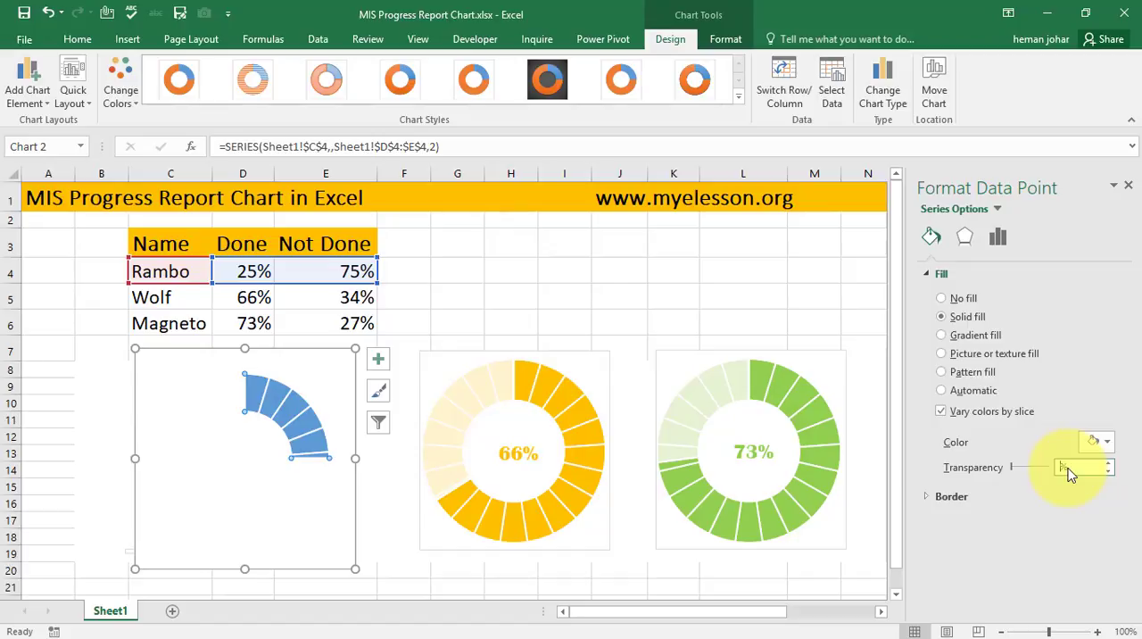
text(20)
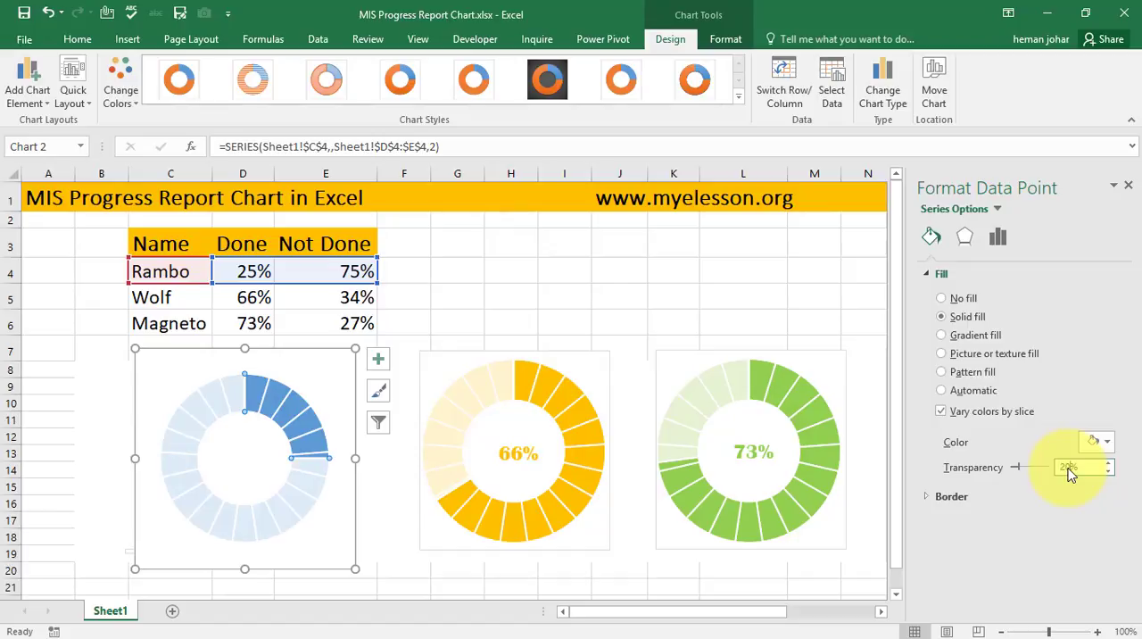
click(537, 301)
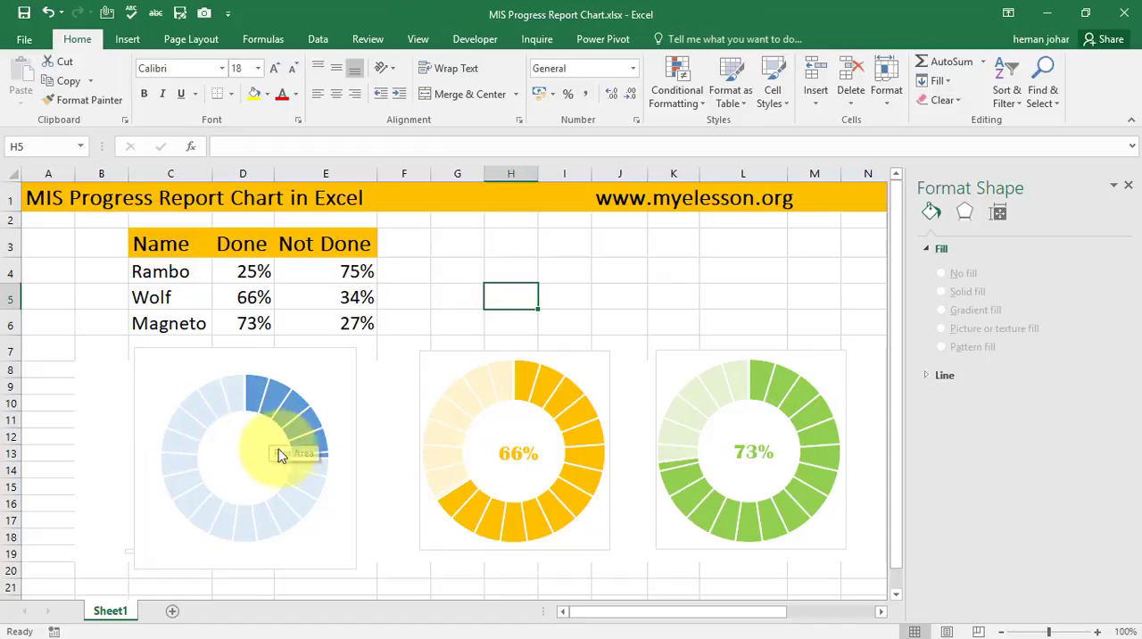
- Set the first row's Done percentage in cell D4 to 50%
click(243, 273)
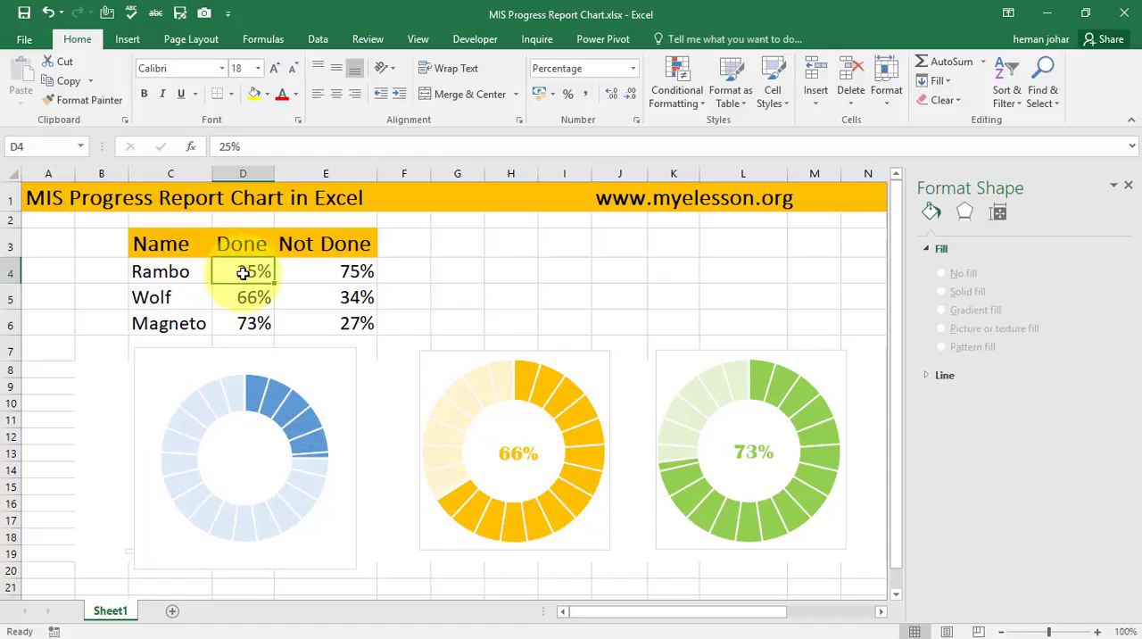
text(50)
key(Return)
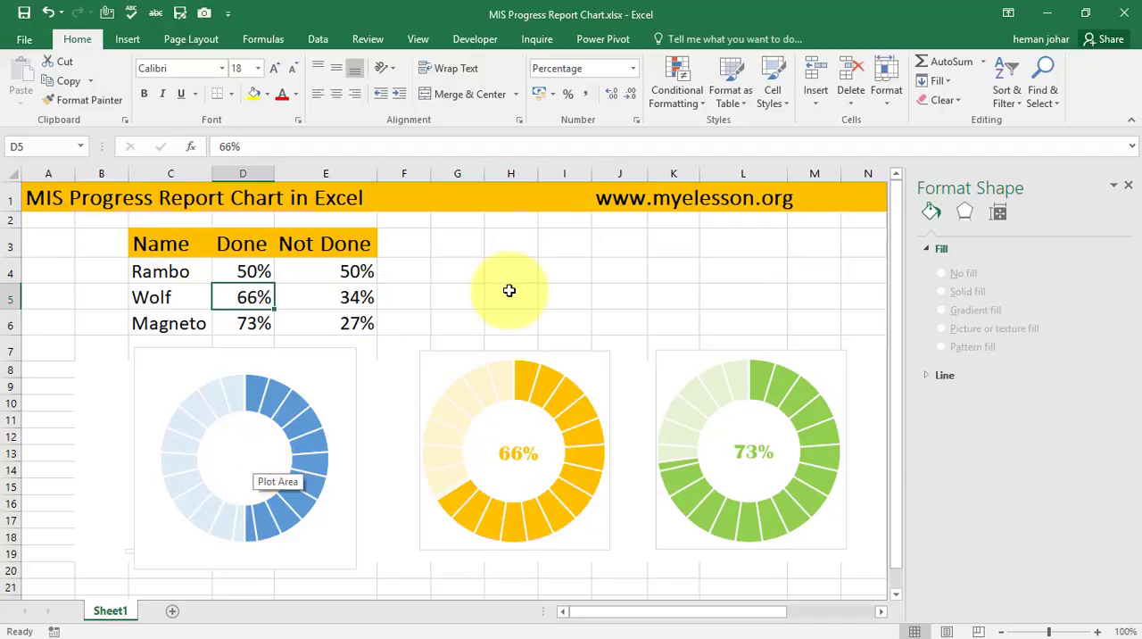
- Insert a text box about 1.3 cm high and 1.7 cm wide, linked to cell D4, inside the blue ring chart's hole
click(125, 40)
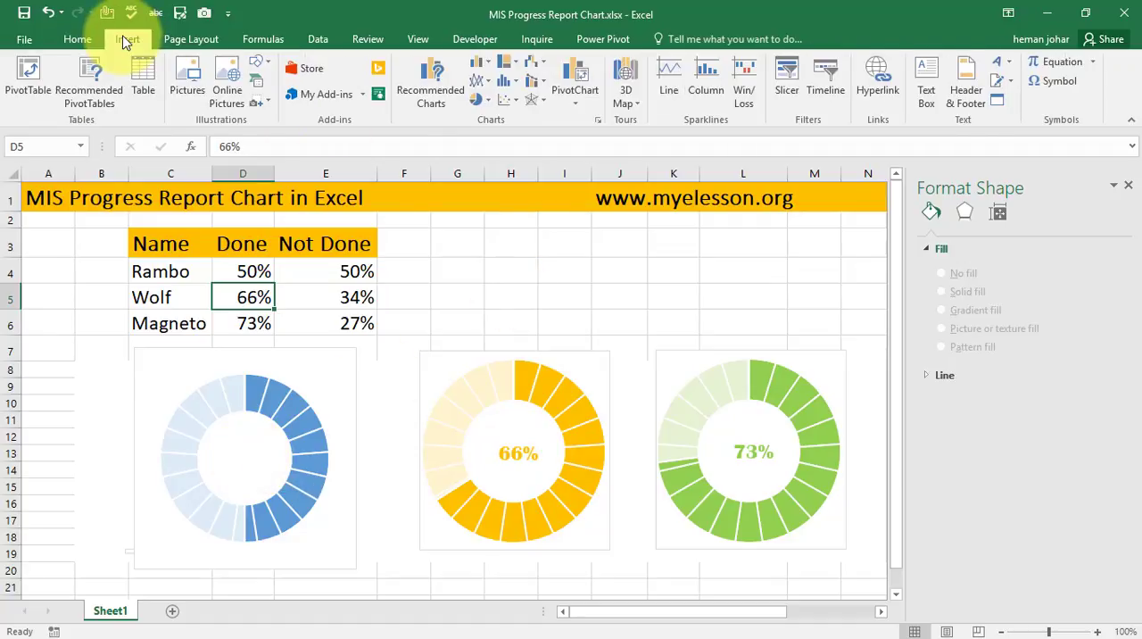
click(930, 78)
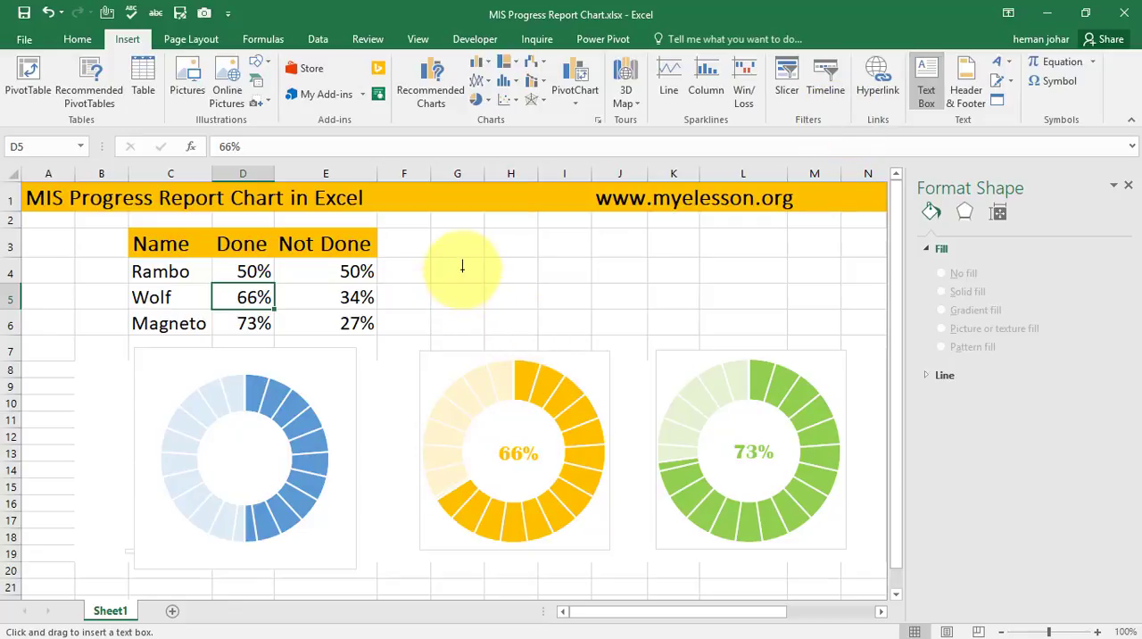
mouse_move(462, 268)
mouse_down()
mouse_move(525, 308)
mouse_move(561, 311)
mouse_up()
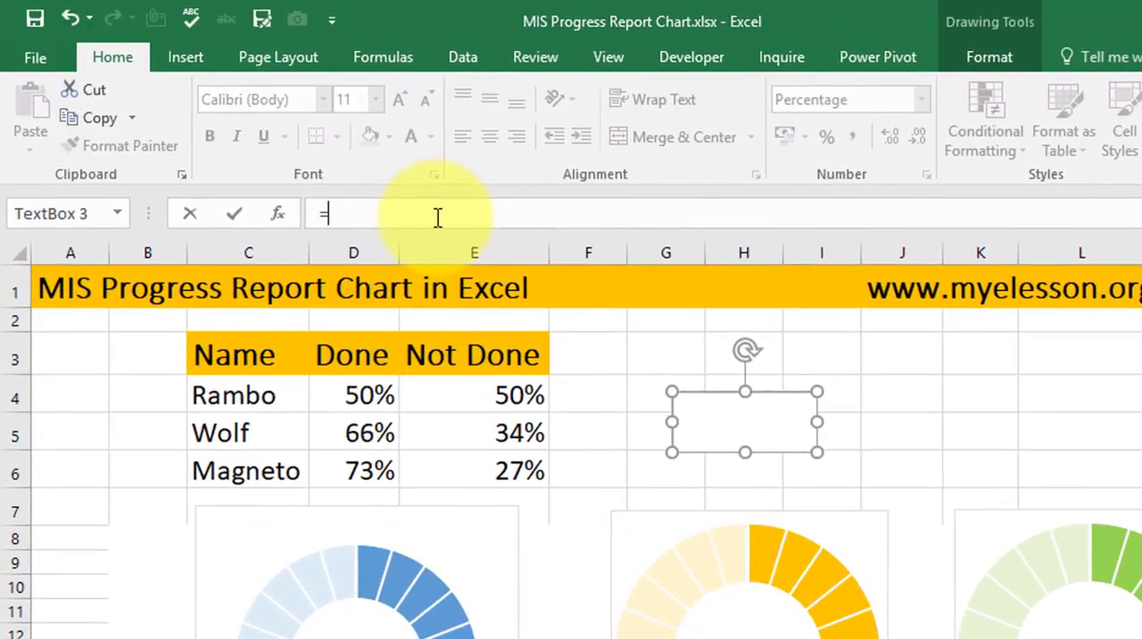
click(356, 398)
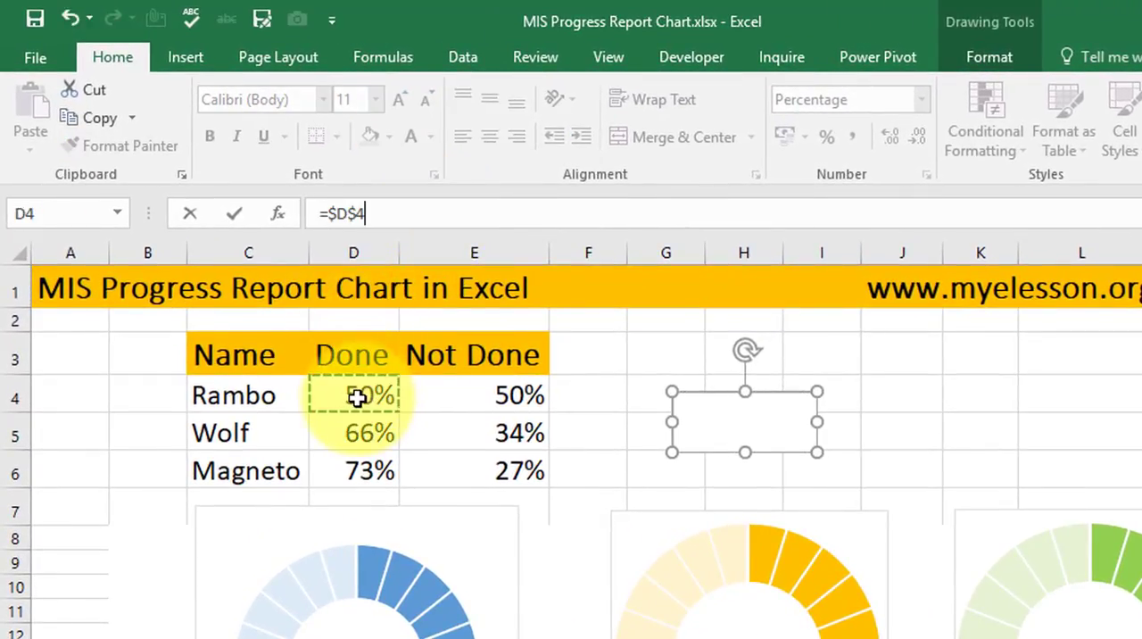
key(Return)
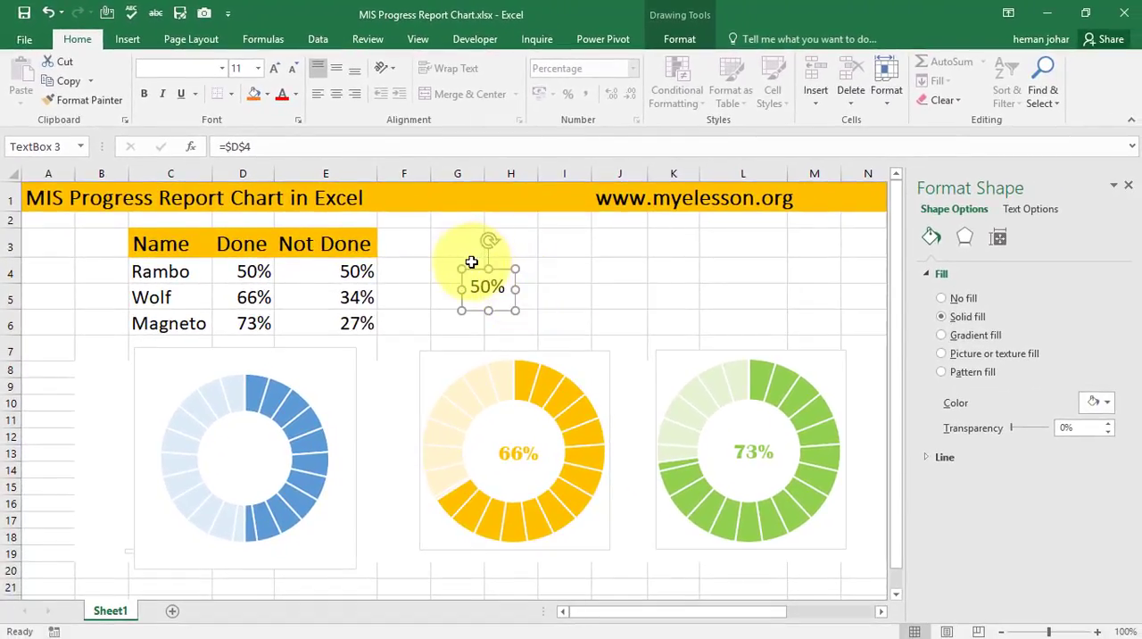
drag(480, 272, 237, 436)
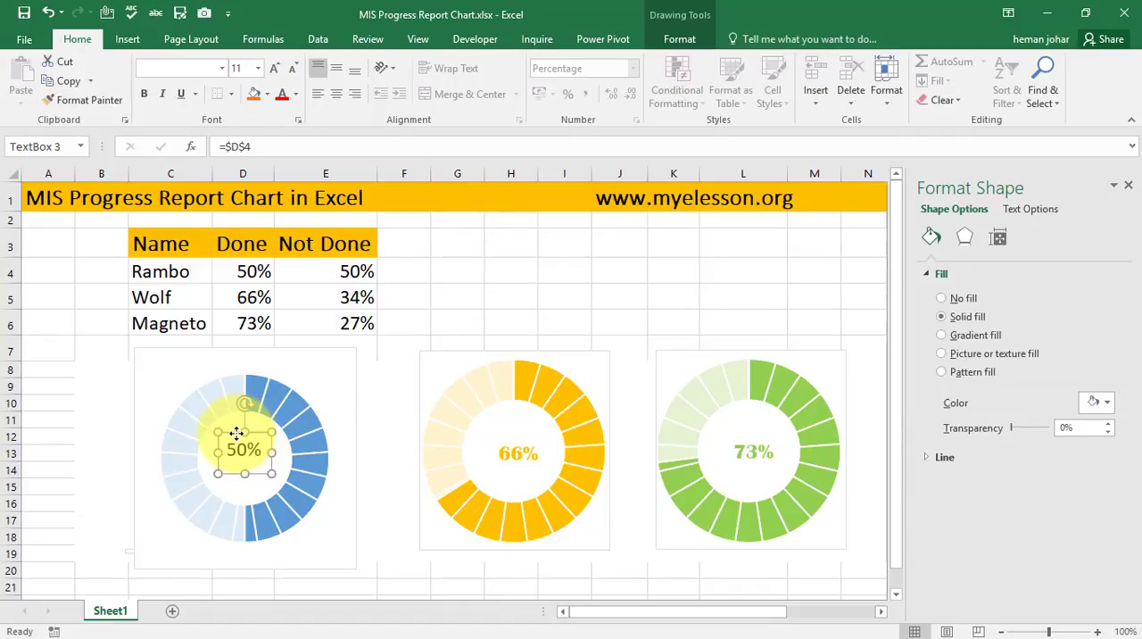
- Set the linked percentage text to font size 24 and widen its text box to fit
double_click(248, 454)
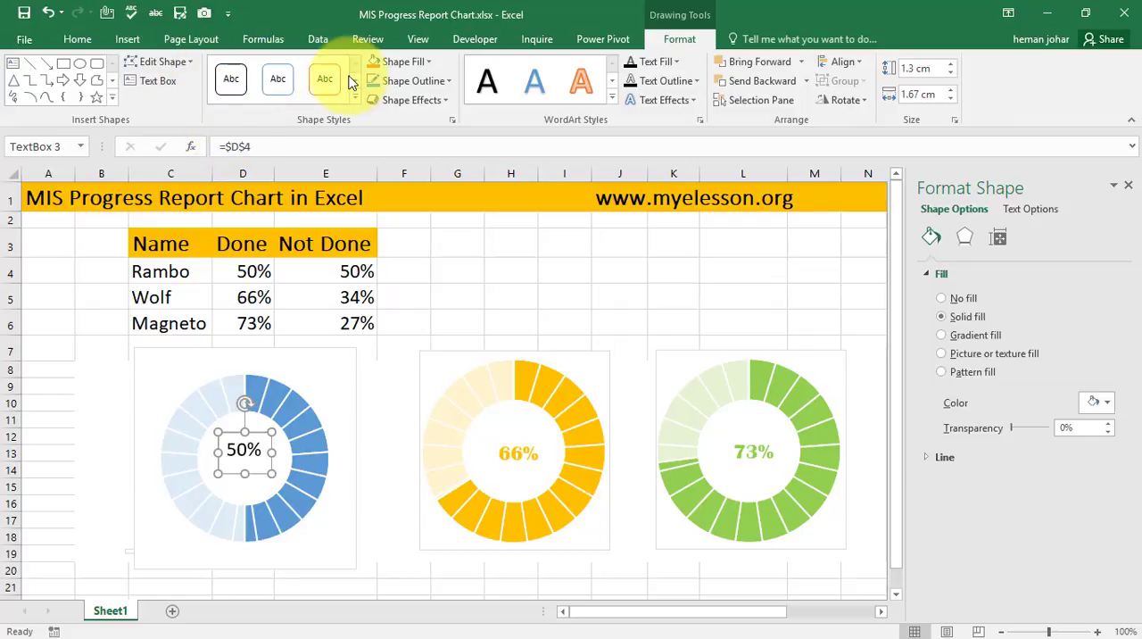
click(77, 39)
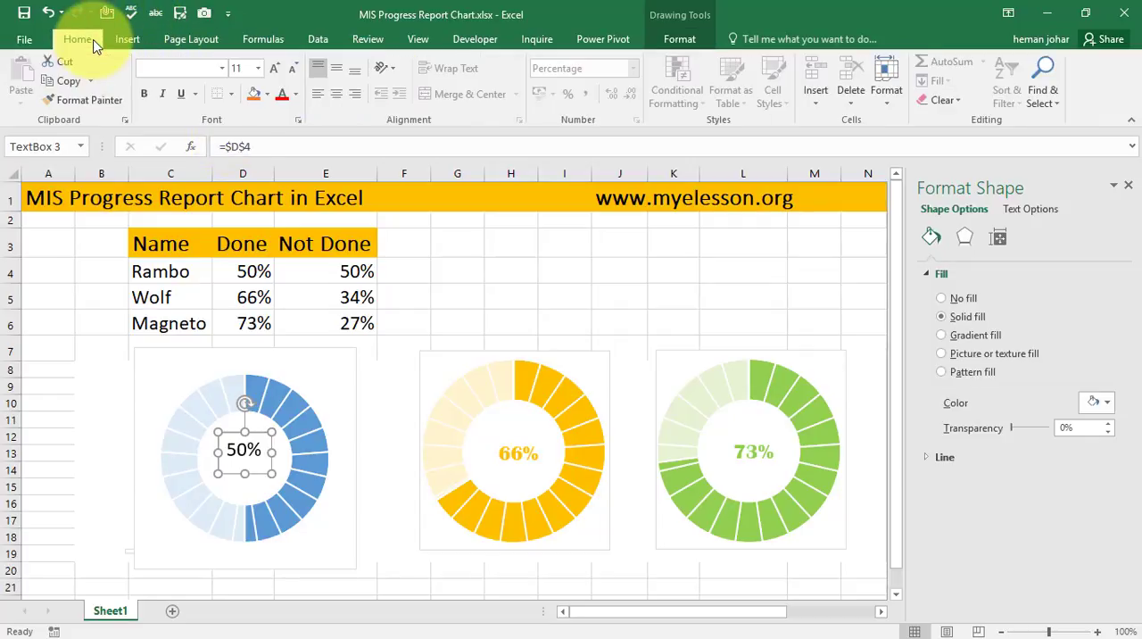
click(272, 70)
click(272, 70)
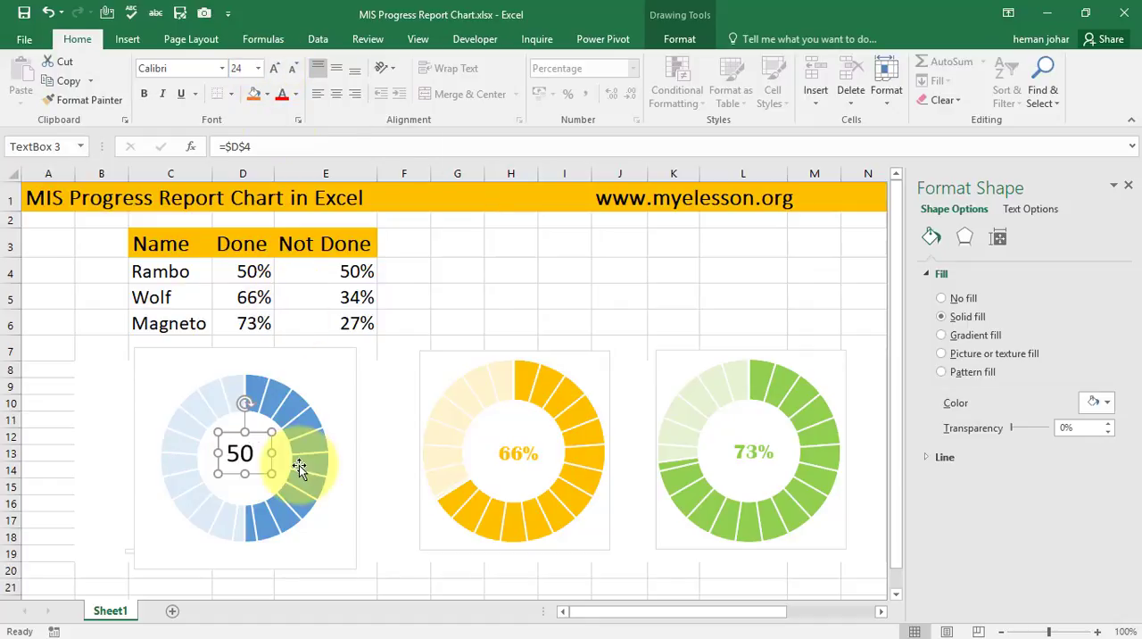
drag(275, 453, 288, 453)
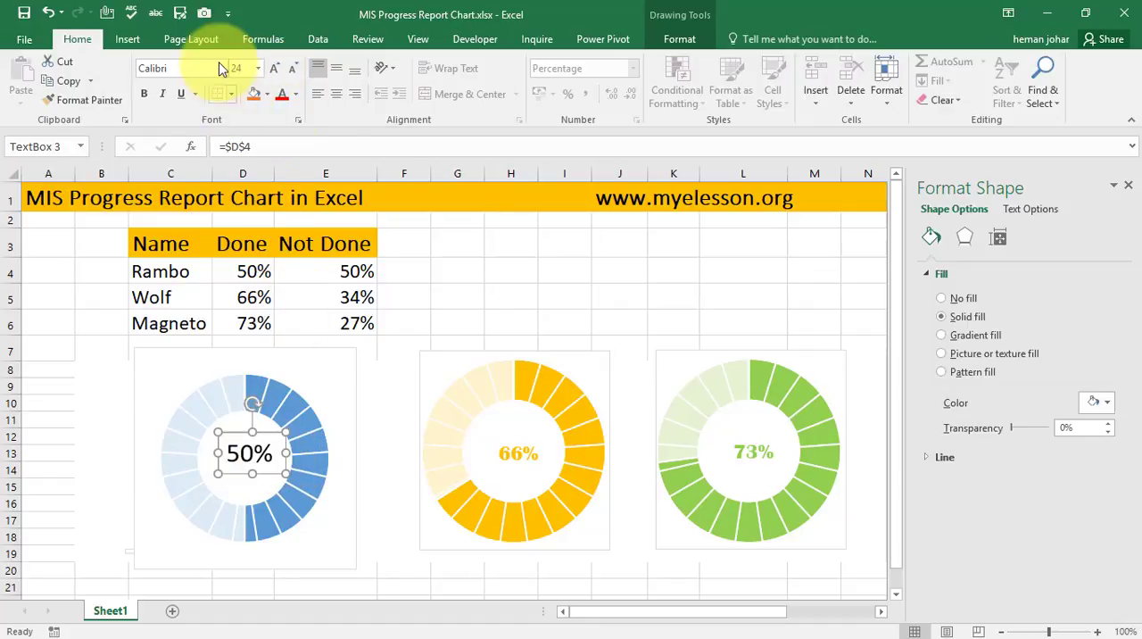
- Change the percentage text's font to Adobe Gothic Std B and widen its text box to about 2.3 cm
click(221, 69)
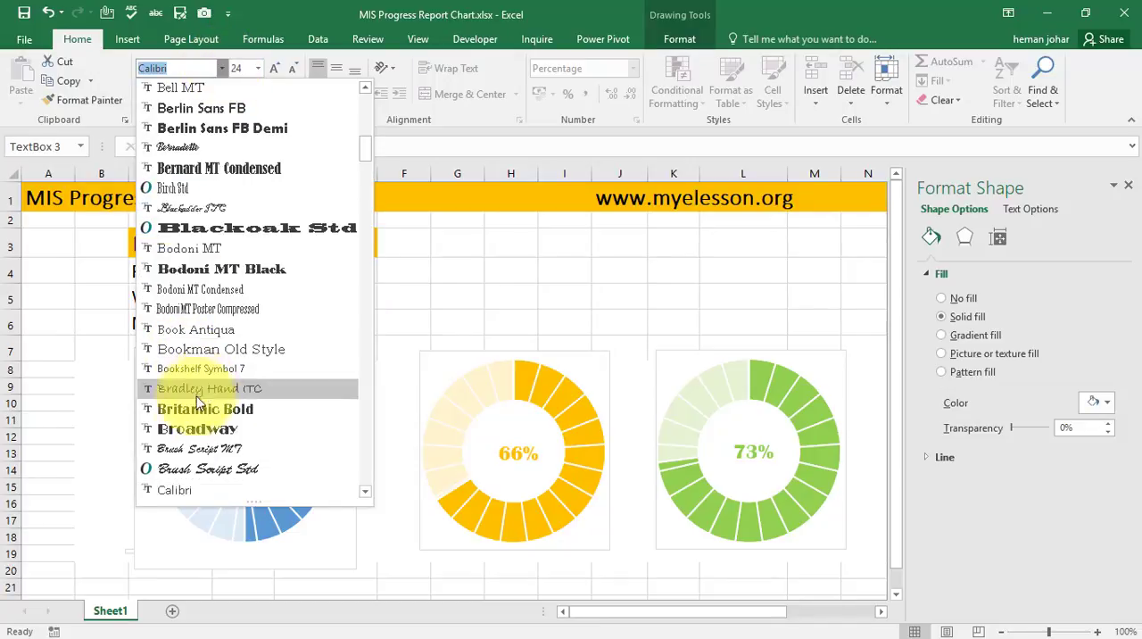
click(178, 428)
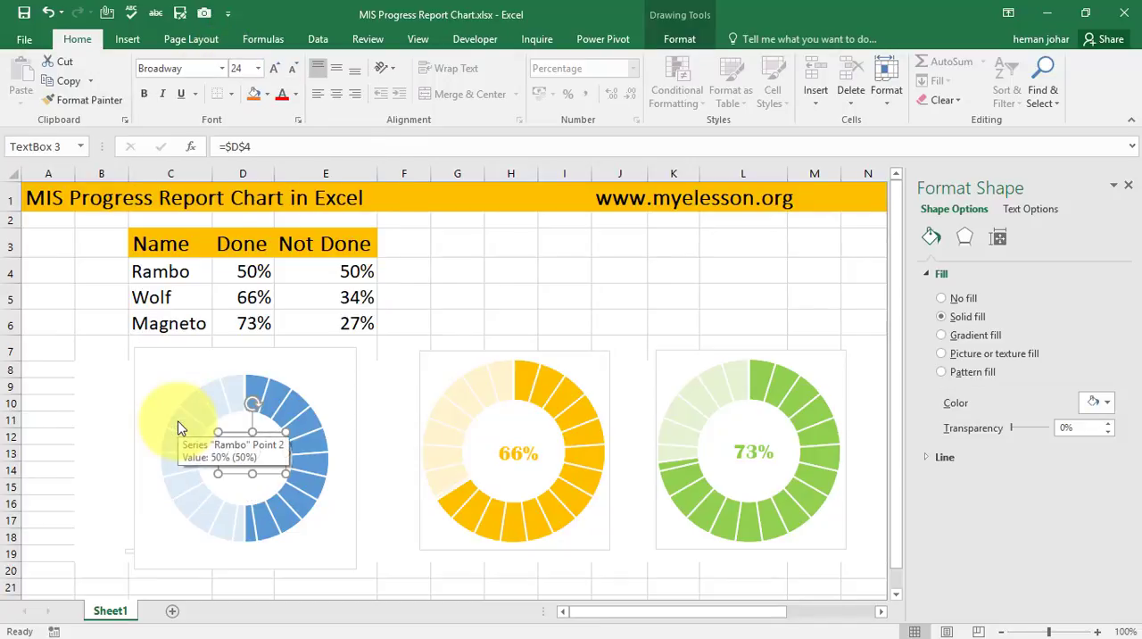
click(221, 69)
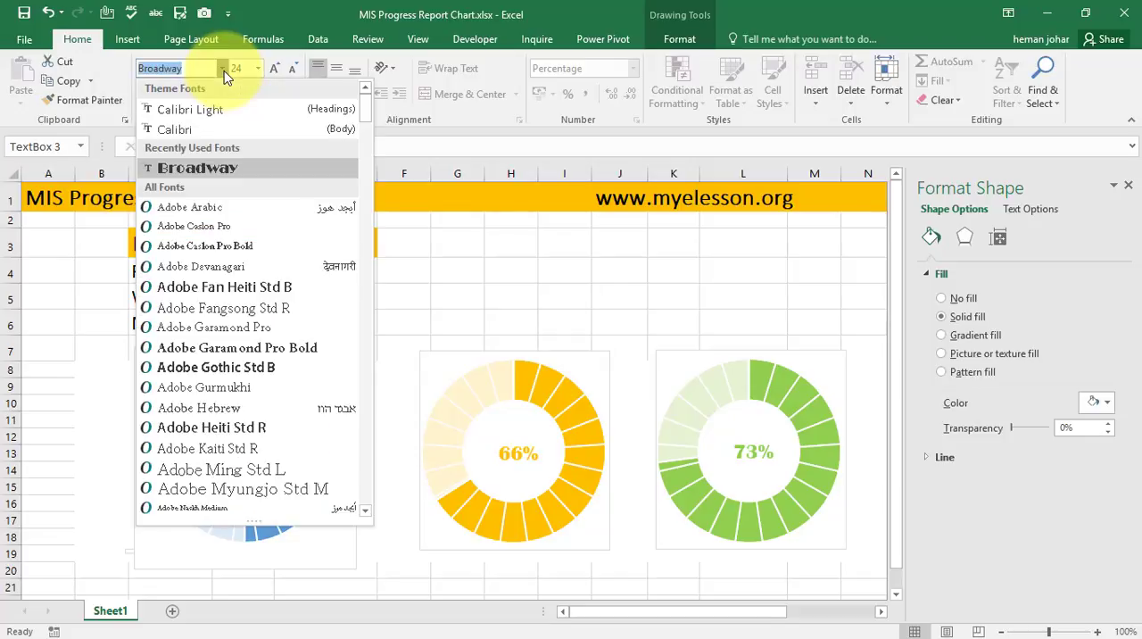
click(214, 366)
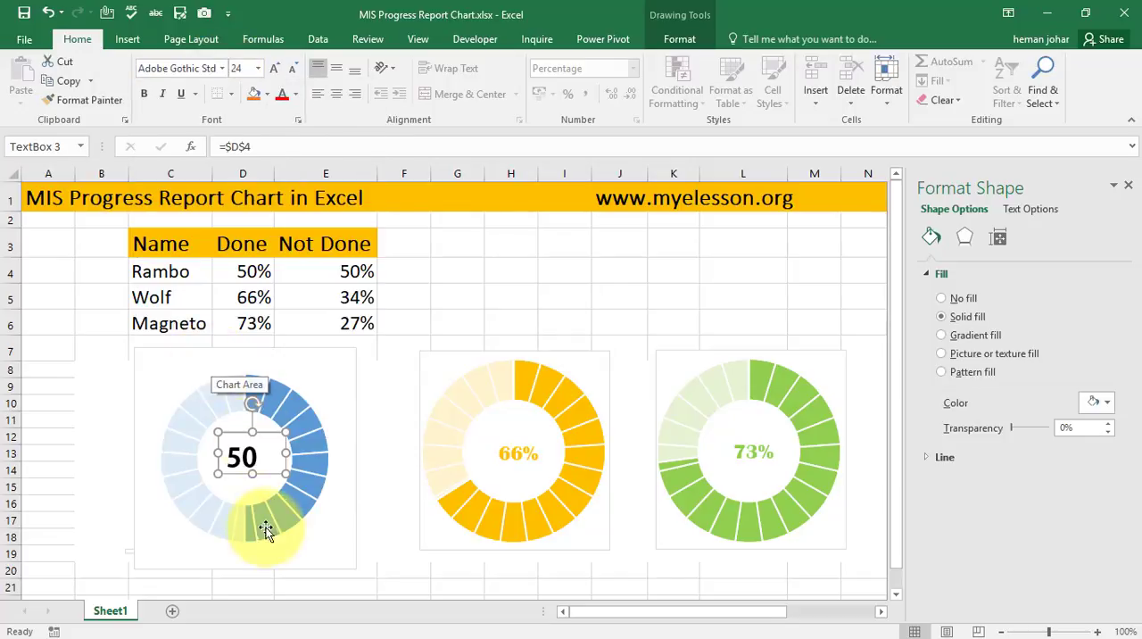
drag(285, 454, 293, 453)
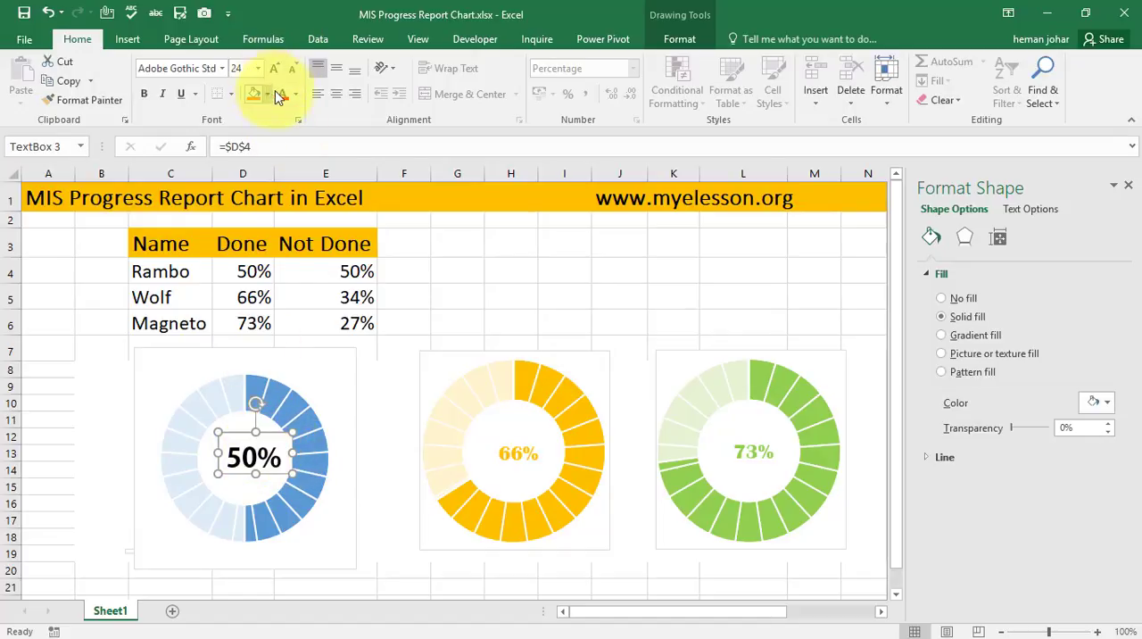
- Color the percentage text with the theme blue that matches the blue ring chart
click(297, 95)
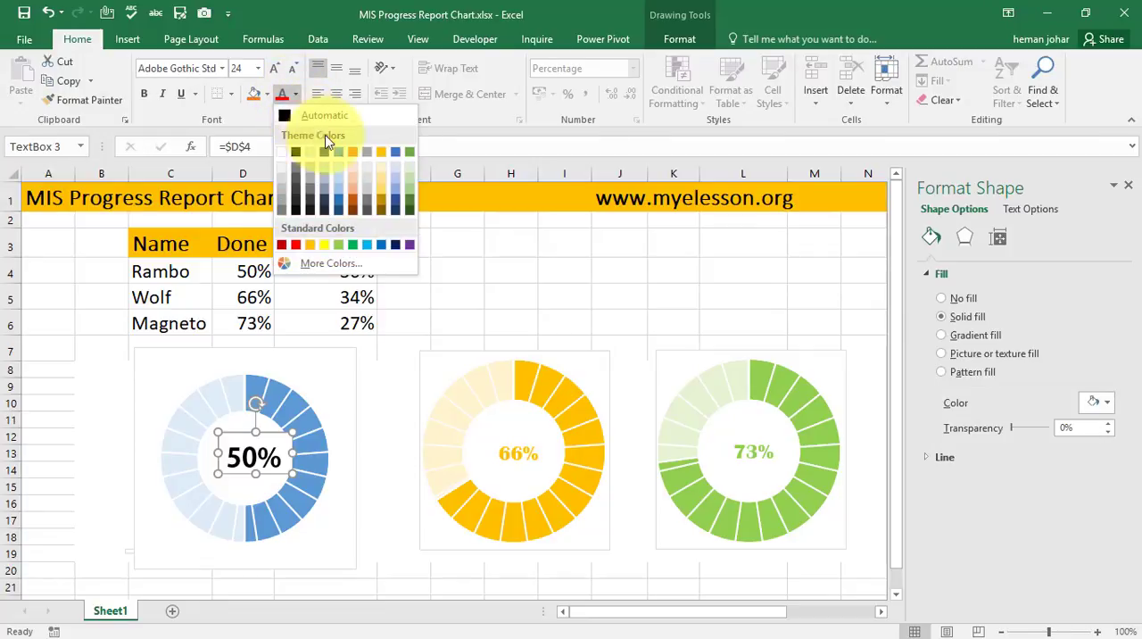
click(339, 154)
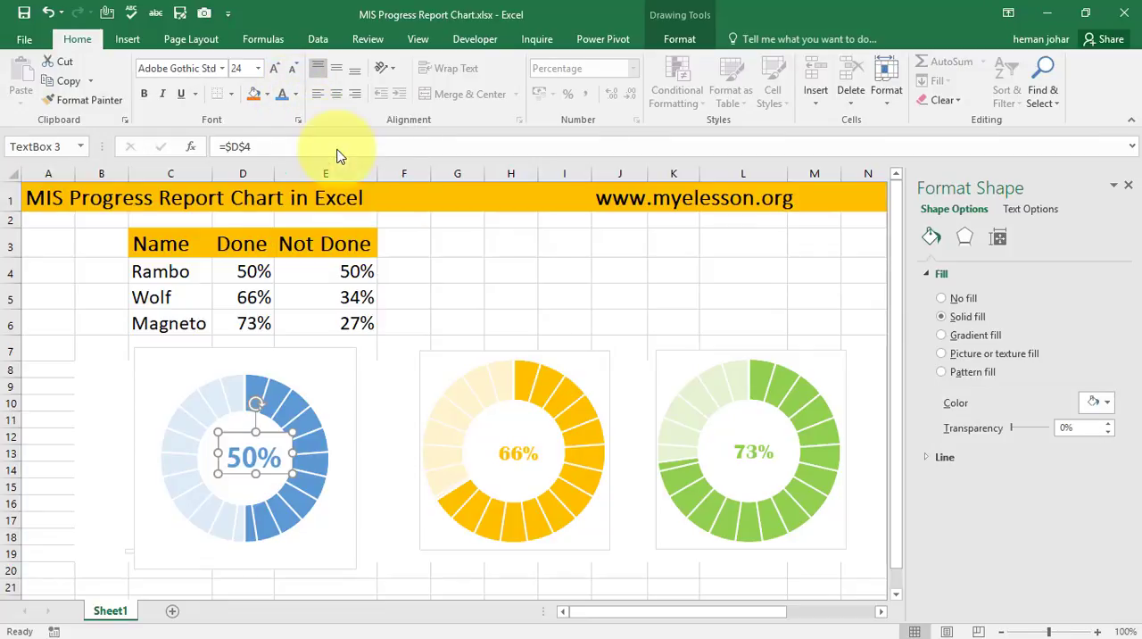
click(516, 289)
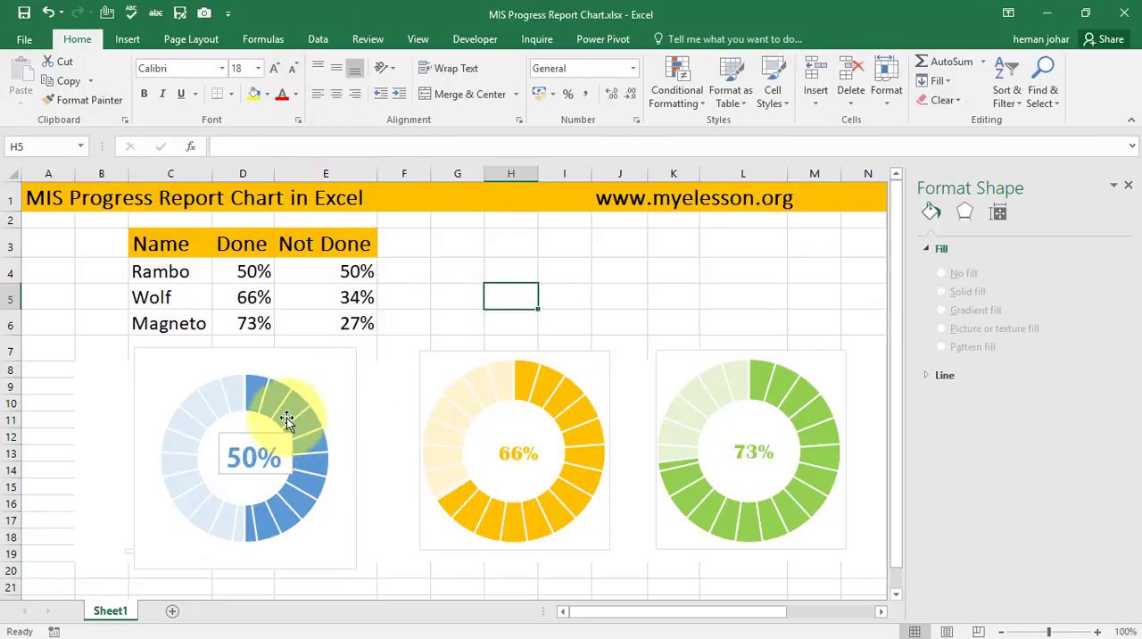
- Set the percentage text box to No Fill and No Outline
click(260, 434)
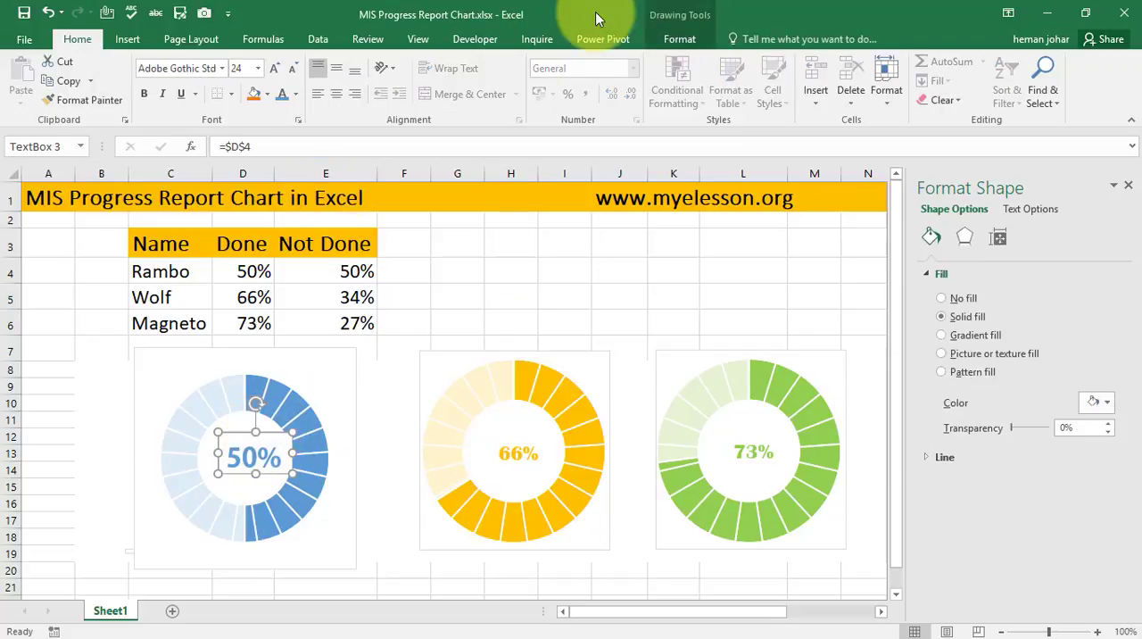
click(688, 39)
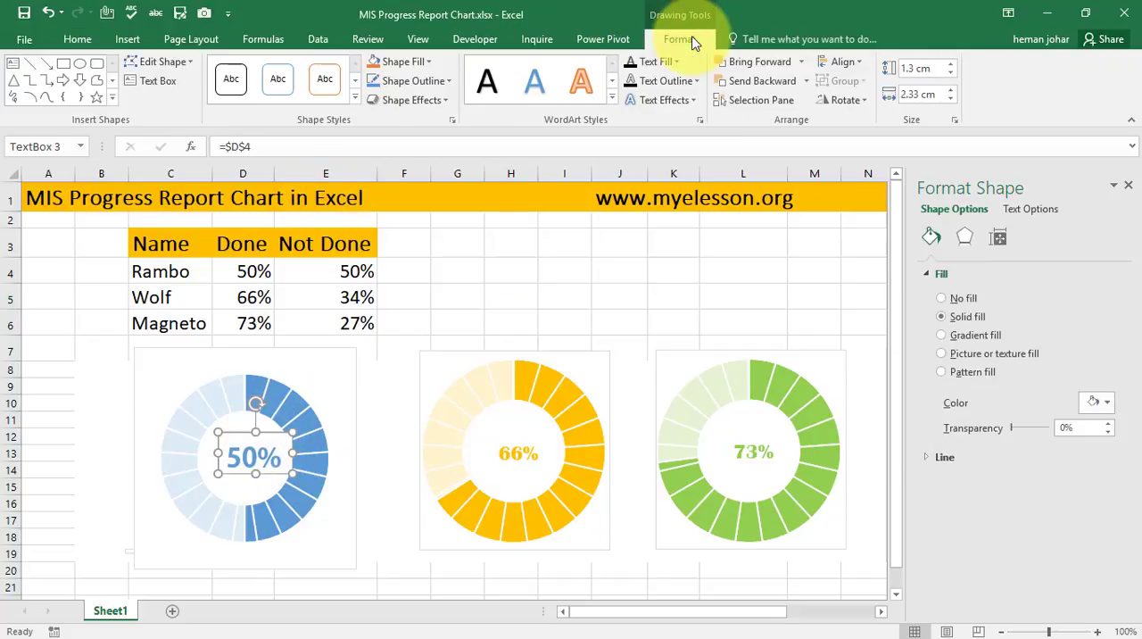
click(432, 65)
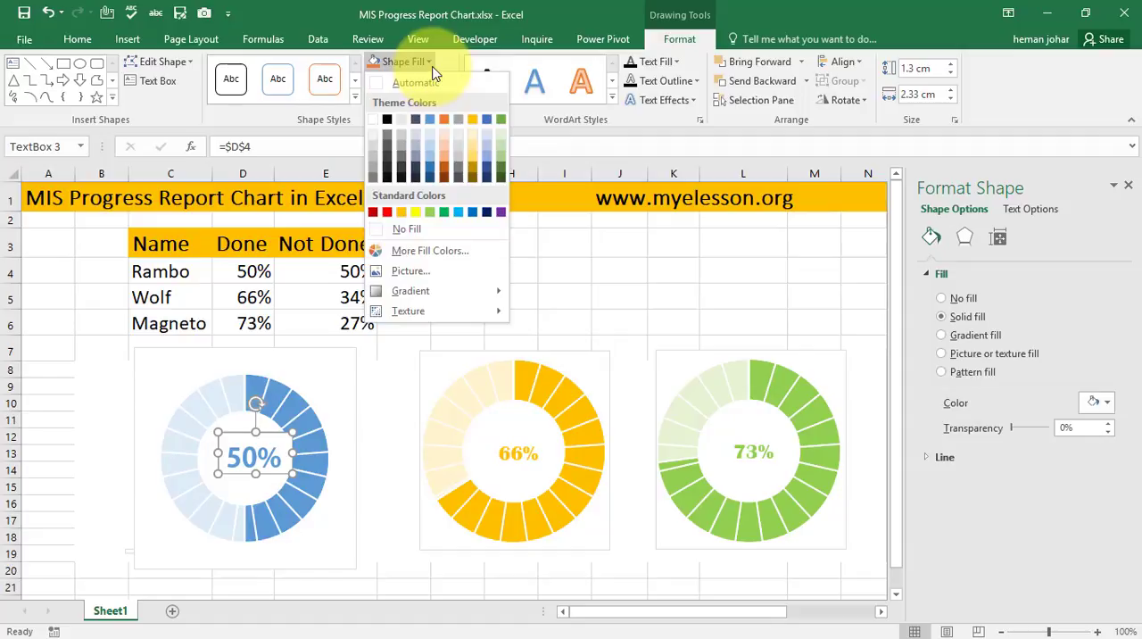
click(403, 229)
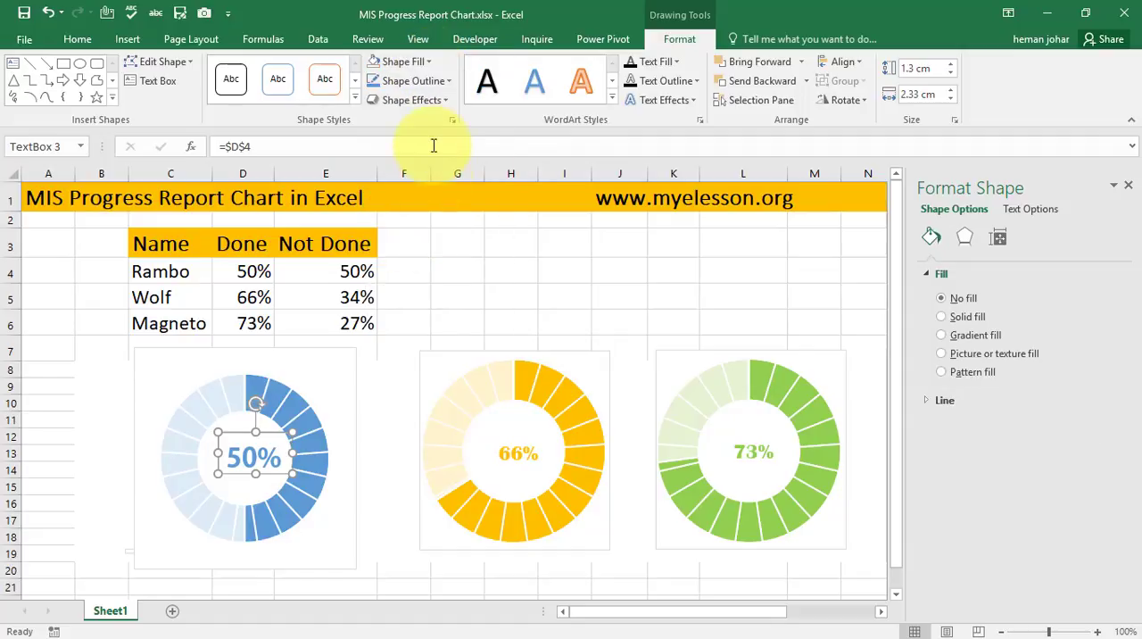
click(446, 86)
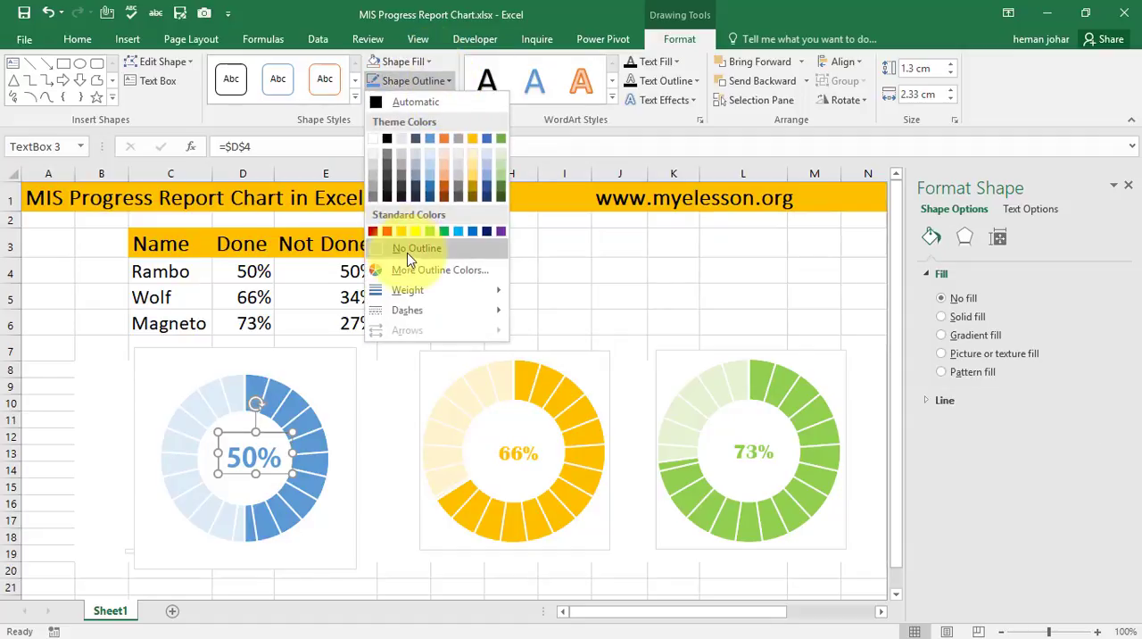
click(416, 249)
click(466, 279)
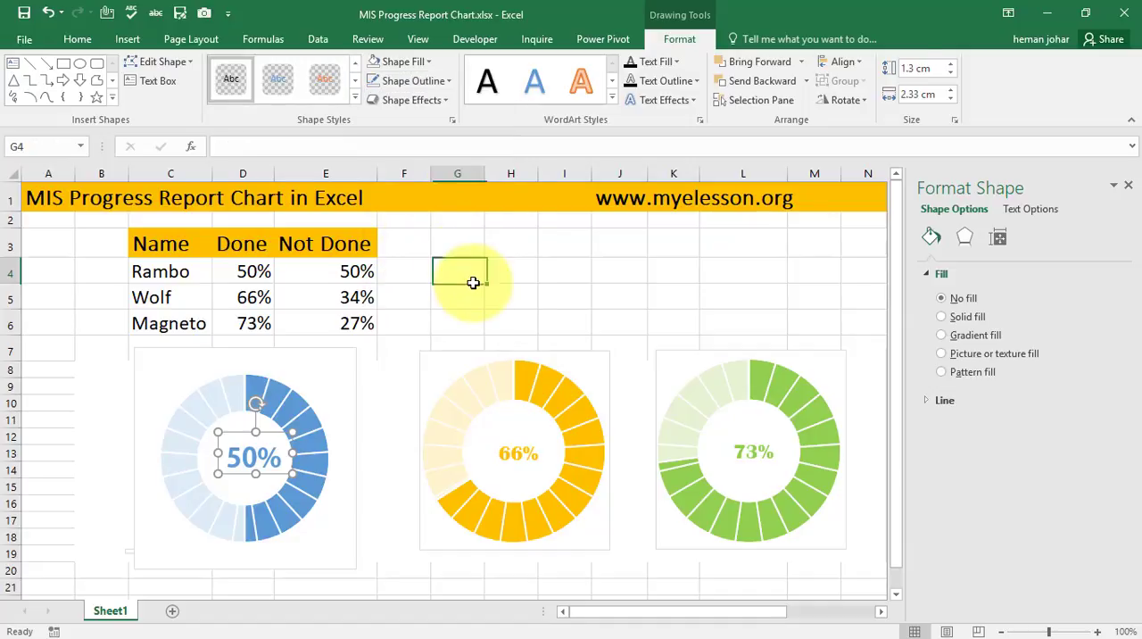
click(438, 314)
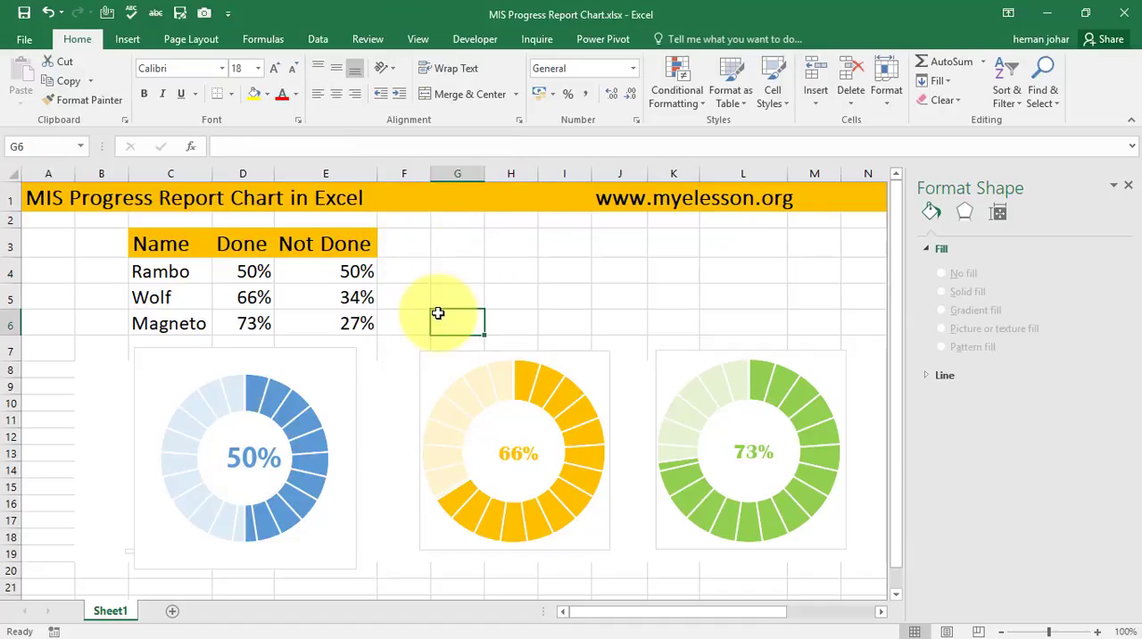
- Set the first row's Done percentage in cell D4 to 75%
click(249, 272)
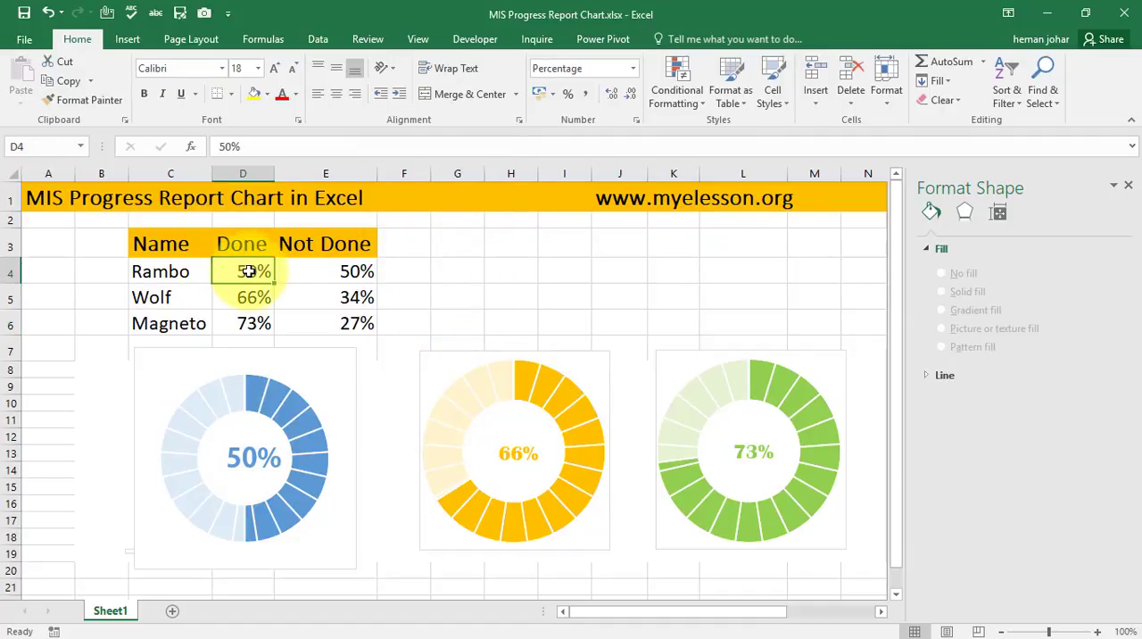
text(75)
key(Return)
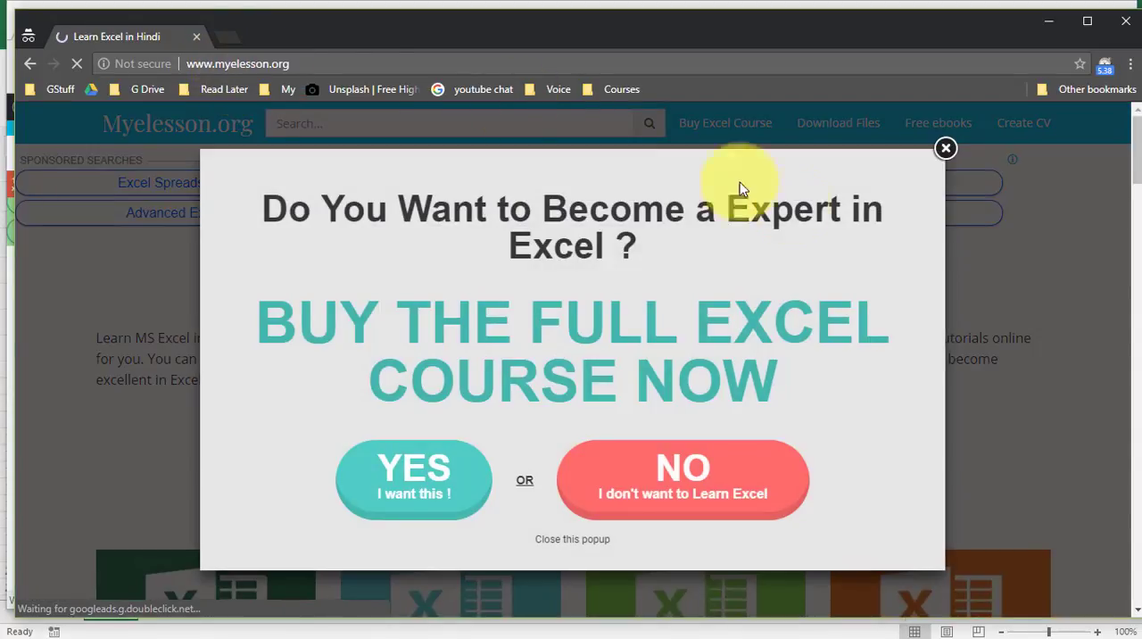
- View the Download Files page of myelesson.org in the browser and return to the Excel workbook
click(946, 148)
click(826, 130)
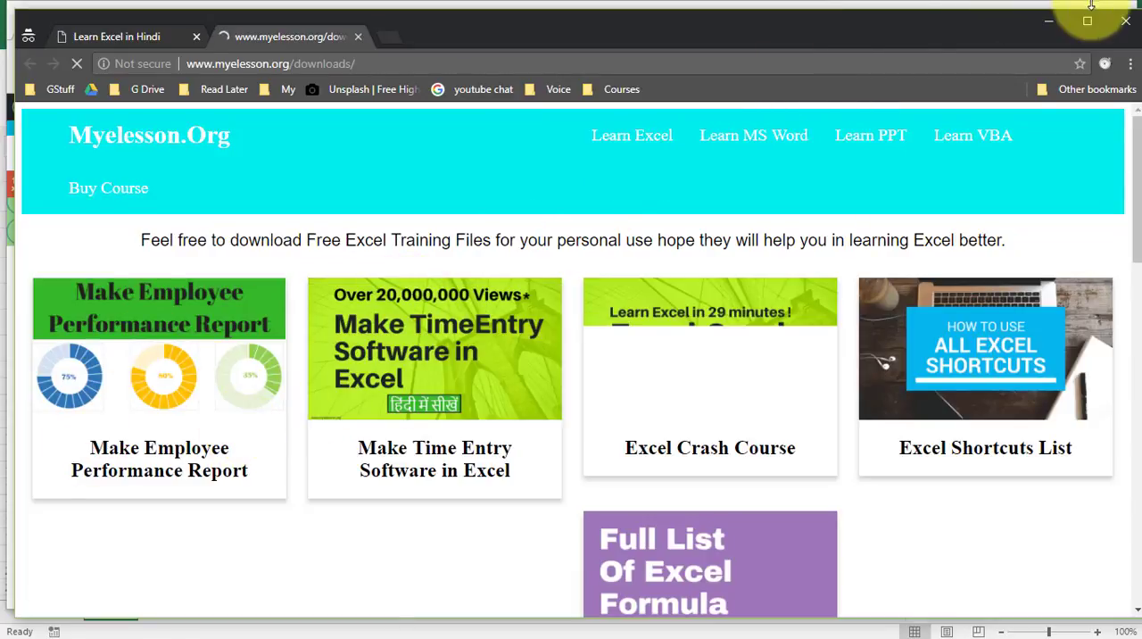
click(1051, 20)
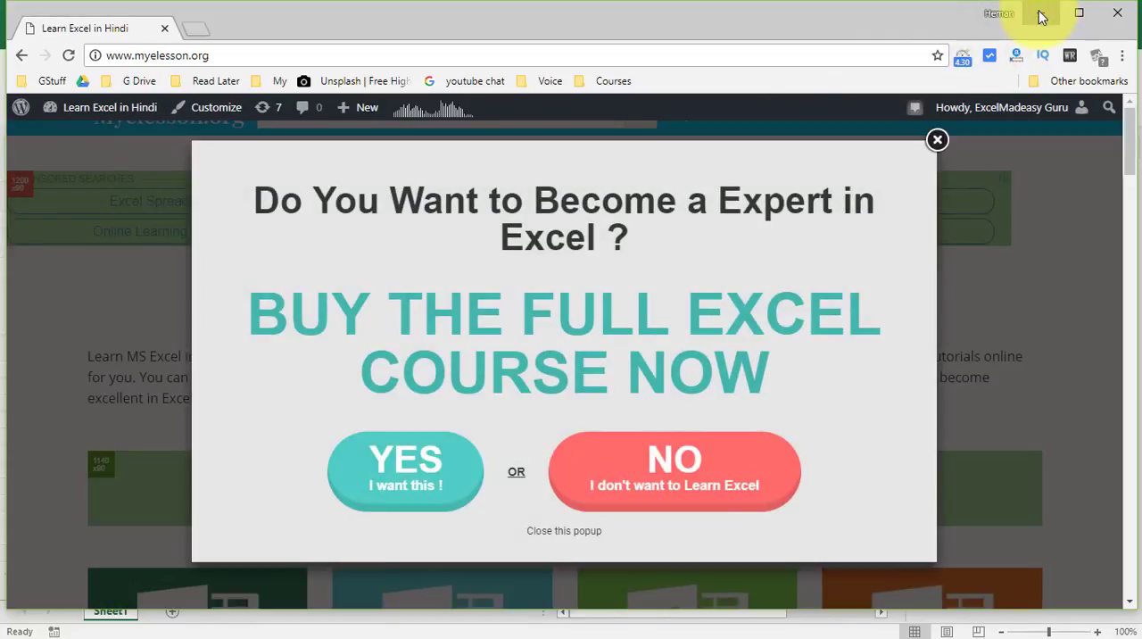
click(1039, 14)
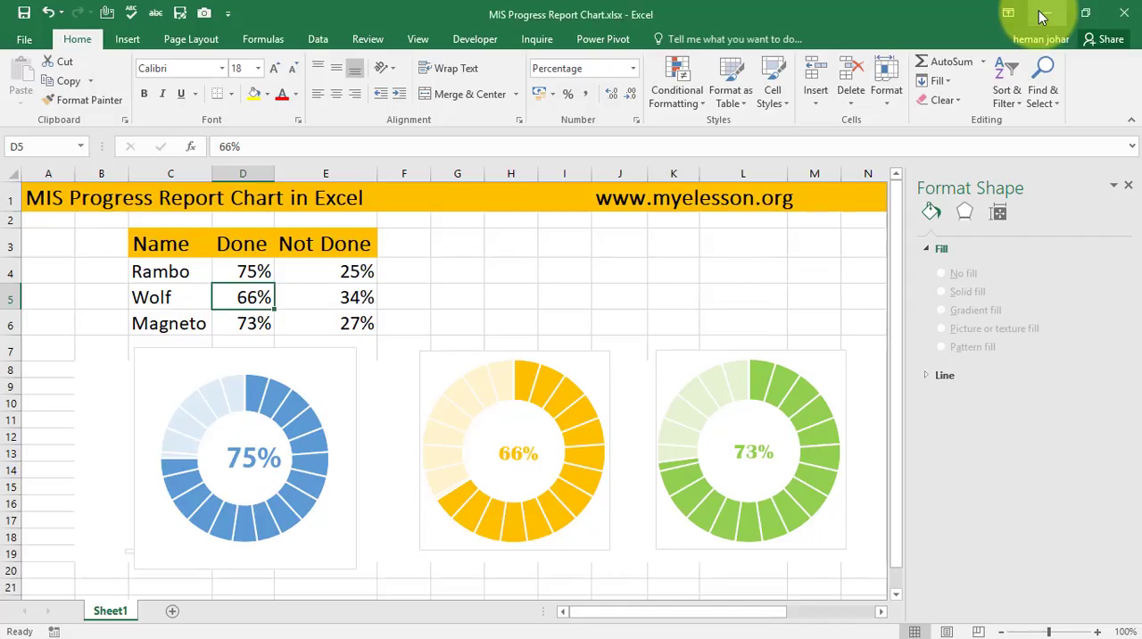